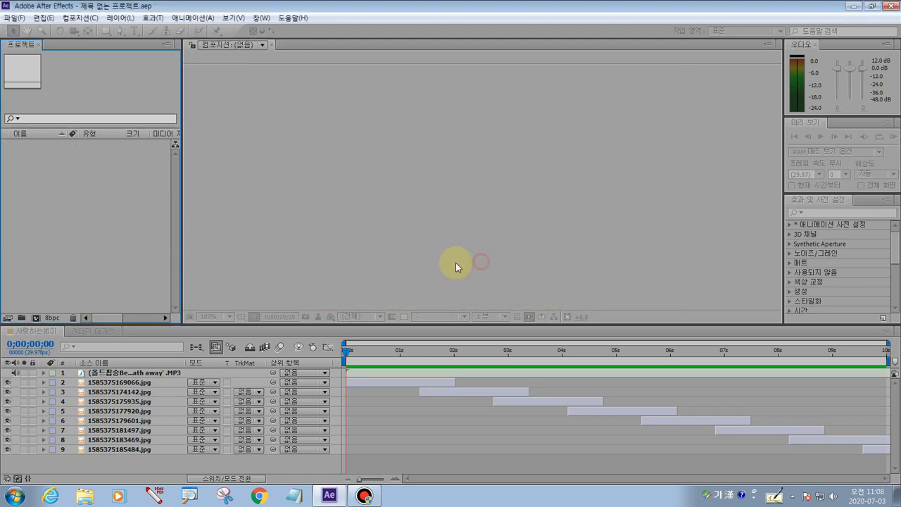
Create a new empty project
left_click(15, 18)
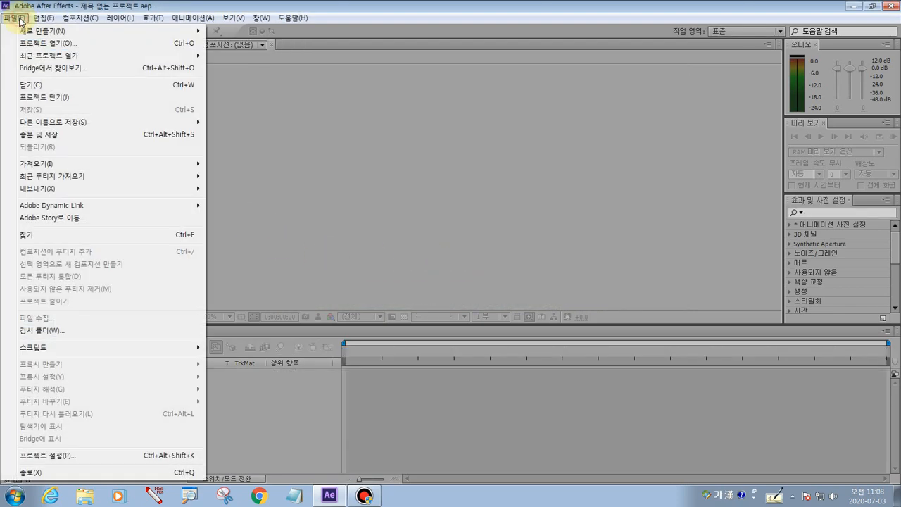
mouse_move(21, 32)
left_click(238, 33)
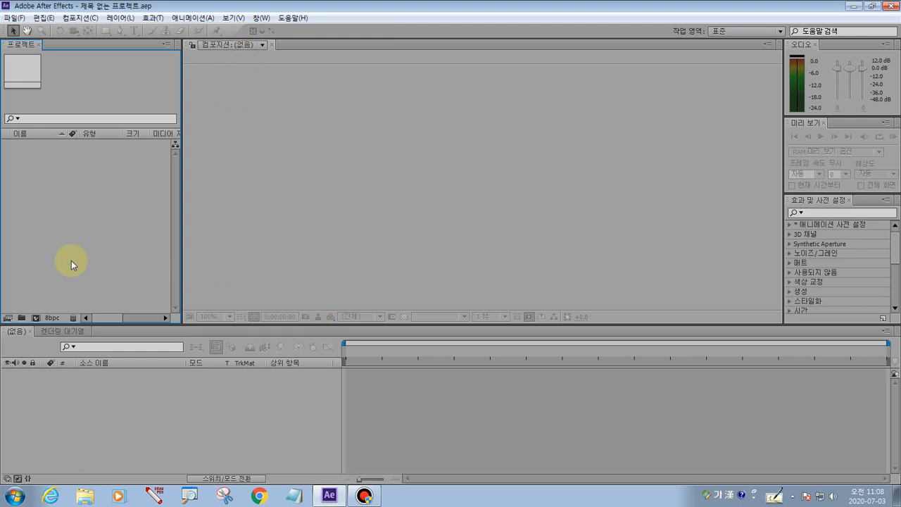
Start a new composition and name it 풍경
left_click(83, 19)
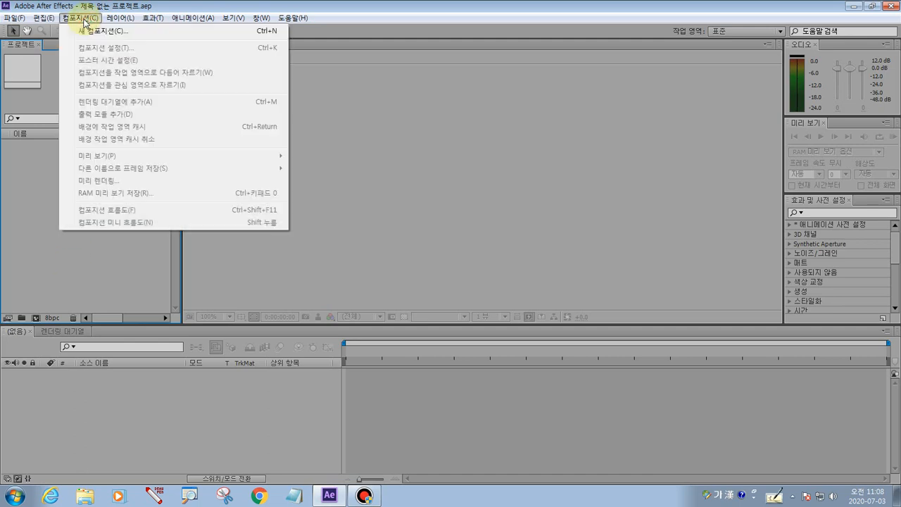
left_click(83, 19)
left_click(83, 19)
left_click(83, 31)
left_click_drag(227, 52, 334, 129)
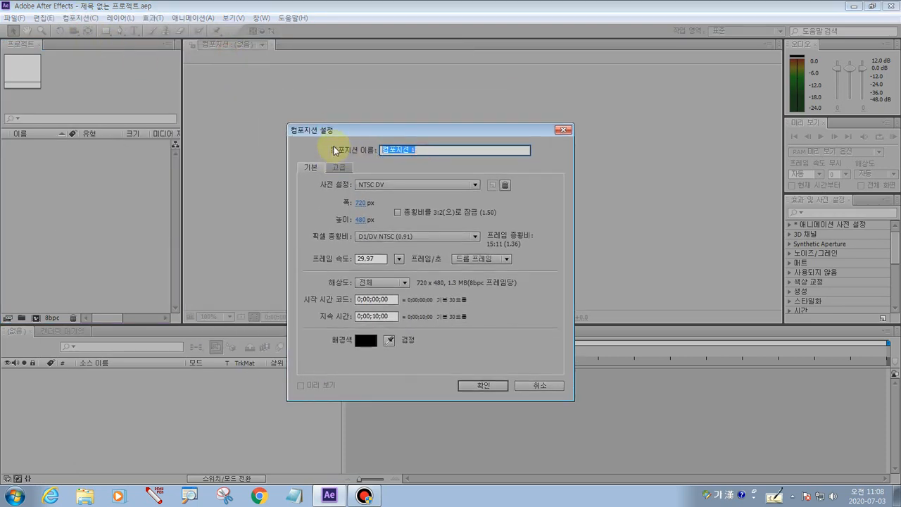
type("풍겨")
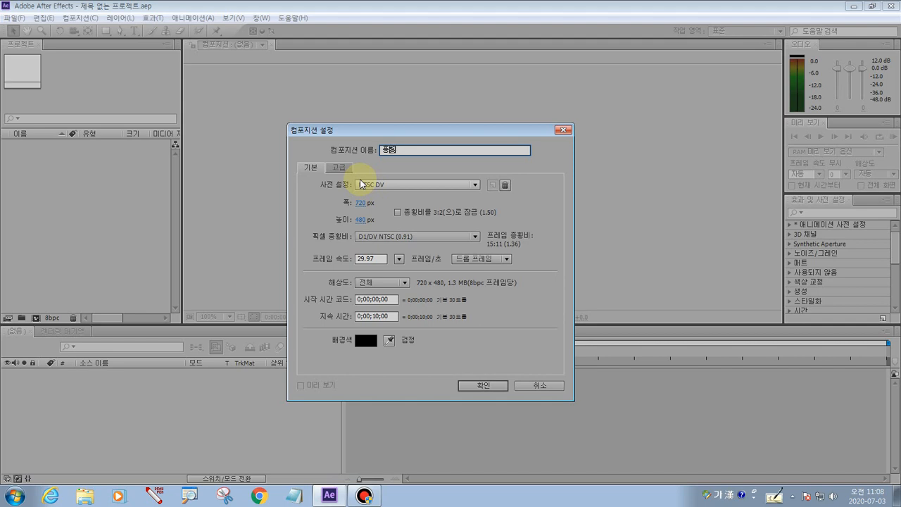
Set the composition's preset to HDTV 1080 29.97
left_click(363, 184)
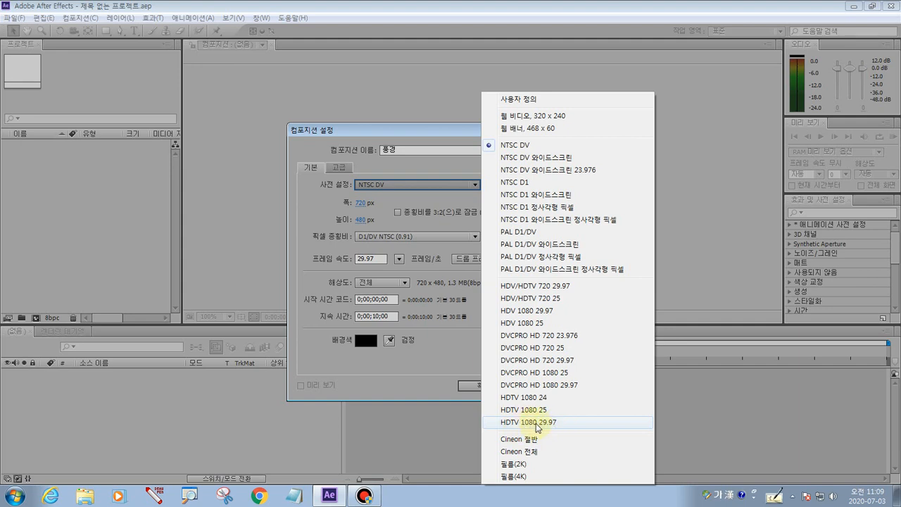
left_click(188, 500)
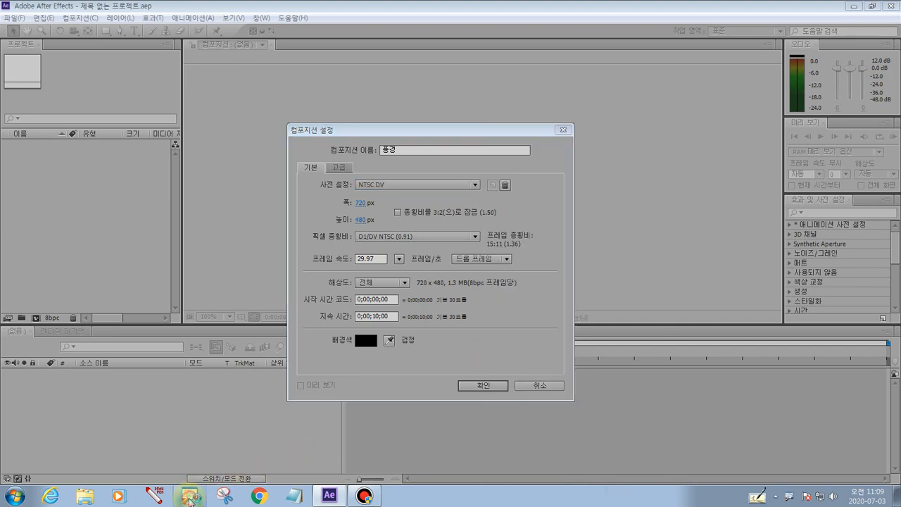
left_click(490, 357)
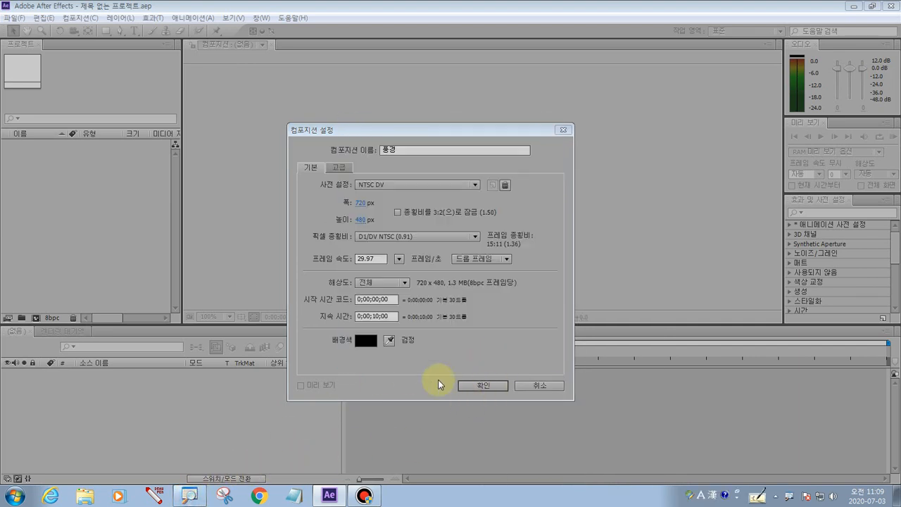
left_click(386, 183)
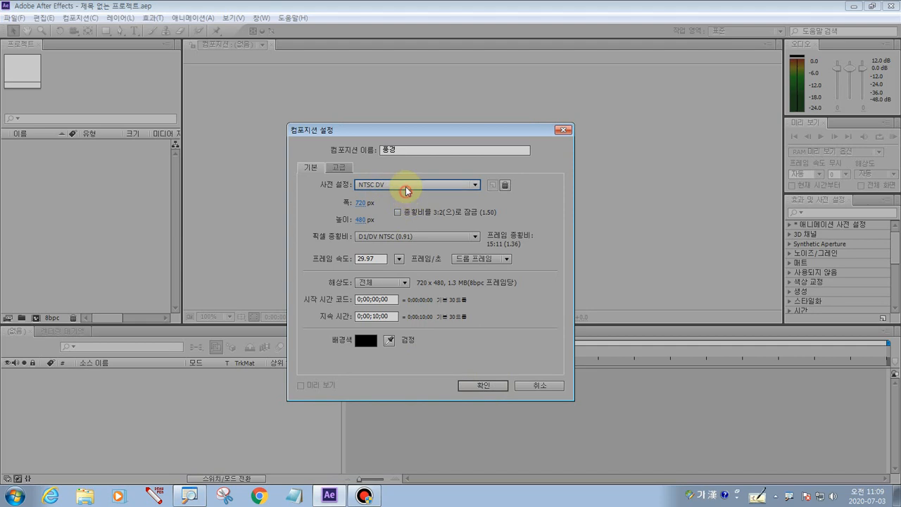
left_click(403, 184)
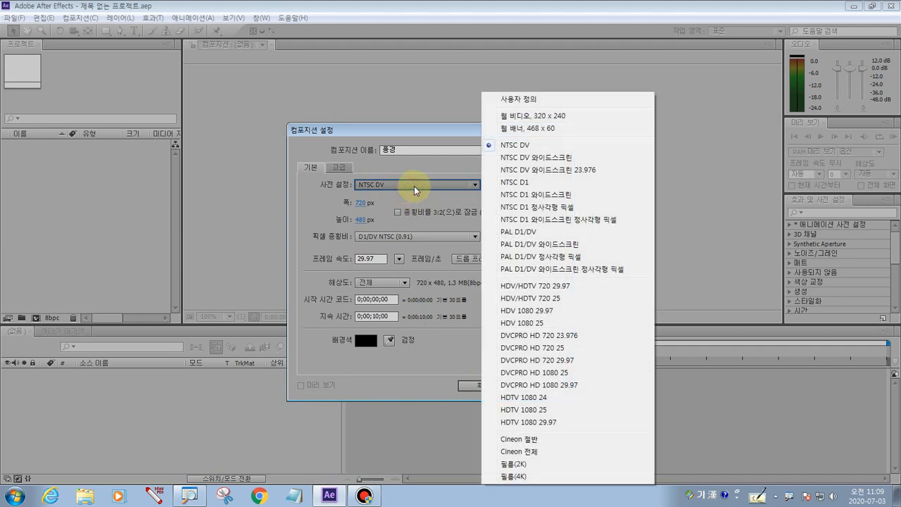
left_click(530, 424)
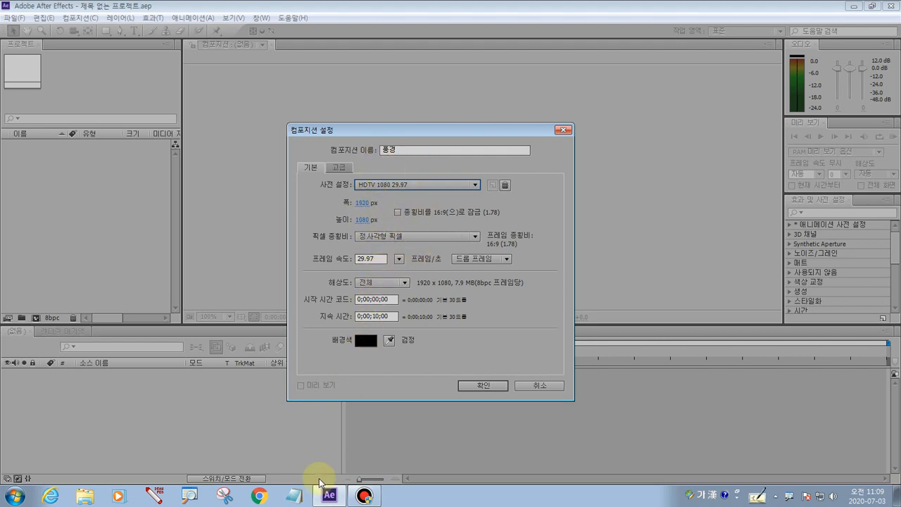
left_click(155, 497)
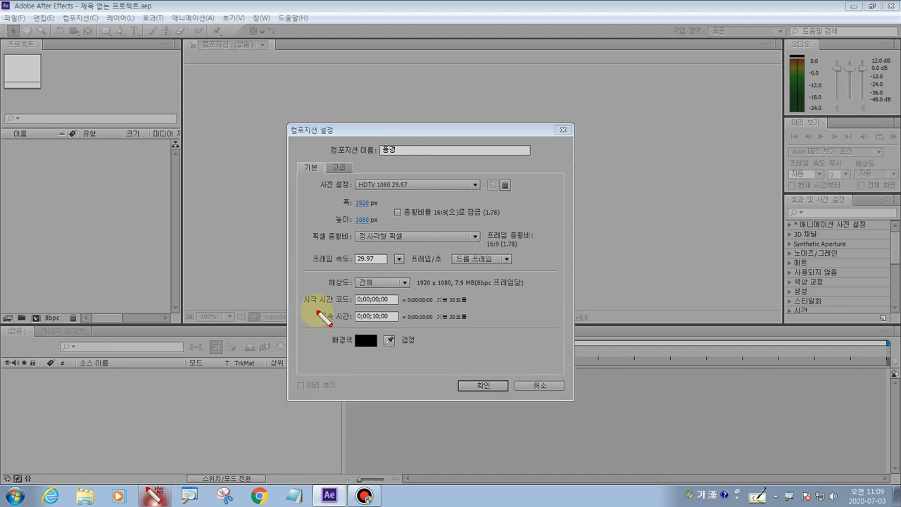
mouse_move(317, 308)
left_mouse_down()
mouse_move(317, 318)
mouse_move(372, 327)
mouse_move(400, 315)
mouse_move(363, 294)
mouse_move(318, 296)
mouse_move(317, 324)
left_mouse_up()
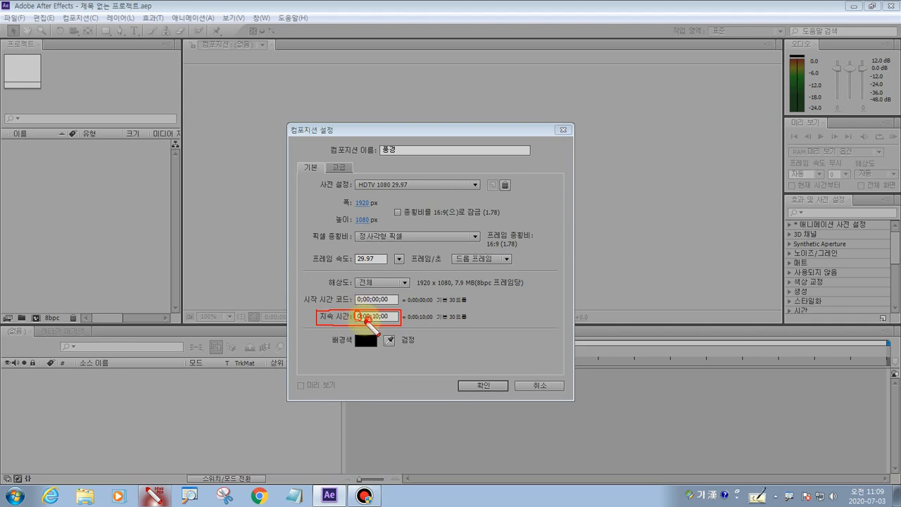
mouse_move(363, 313)
left_mouse_down()
mouse_move(380, 322)
mouse_move(388, 313)
mouse_move(390, 324)
left_mouse_up()
key("Escape")
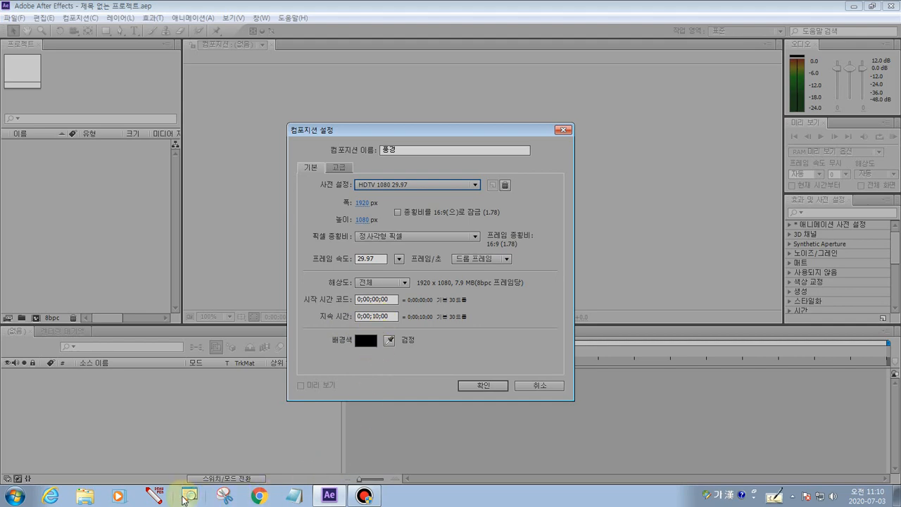
left_click(389, 340)
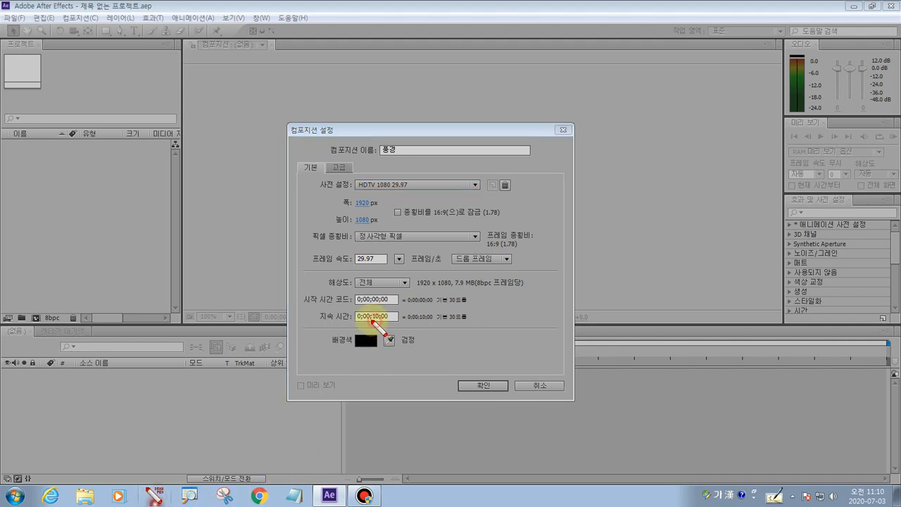
left_click(376, 316)
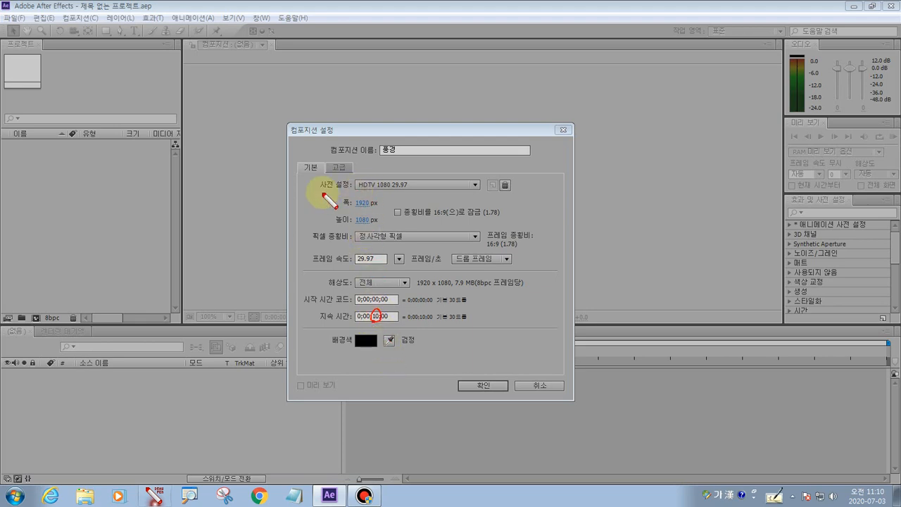
left_click_drag(320, 188, 425, 190)
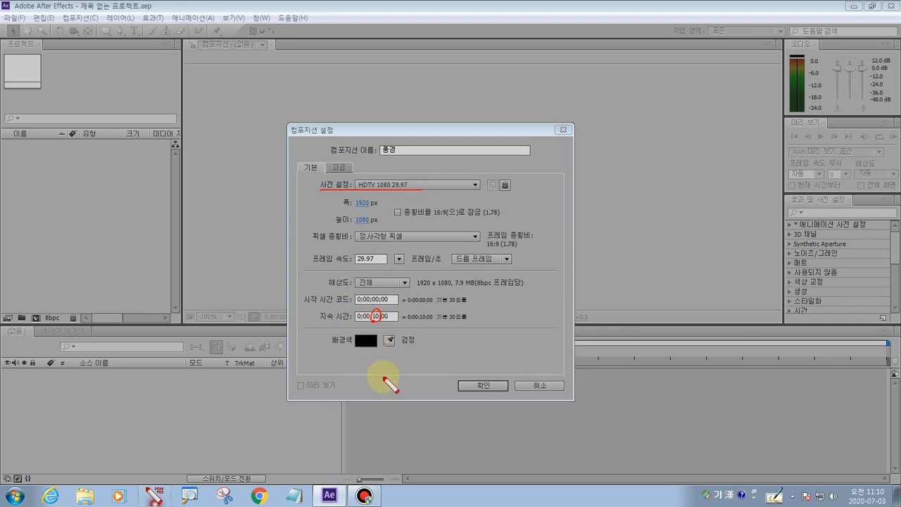
Confirm the composition settings and import the MP3 "4.The and of the world" together with the JPG photos from the 풍경 folder inside 1일차
left_click(483, 386)
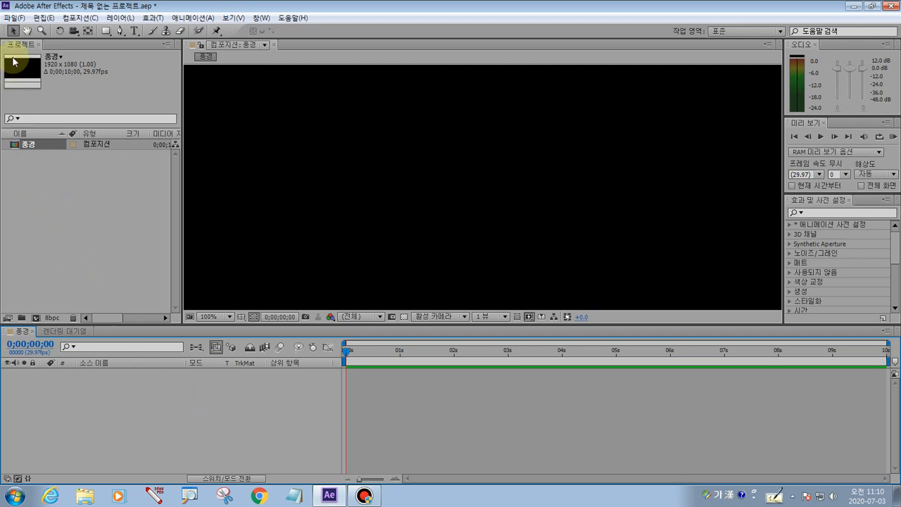
double_click(31, 206)
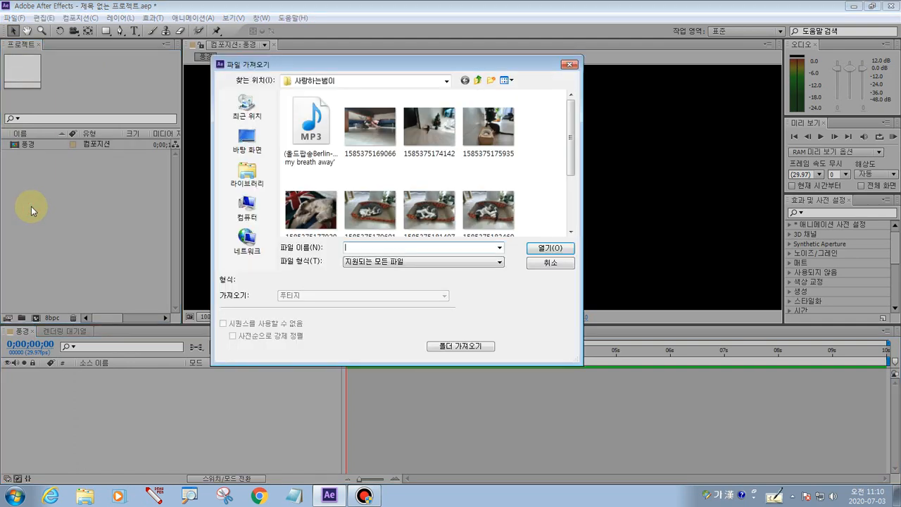
left_click(478, 81)
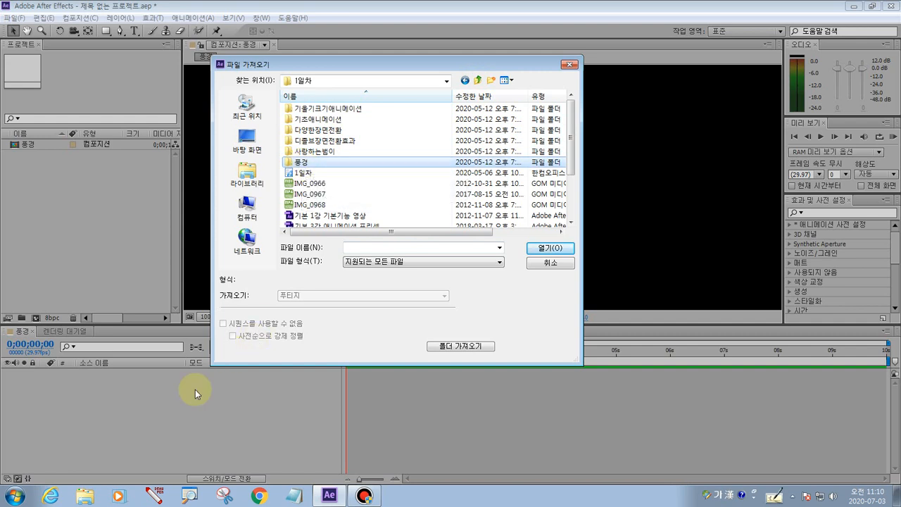
double_click(301, 166)
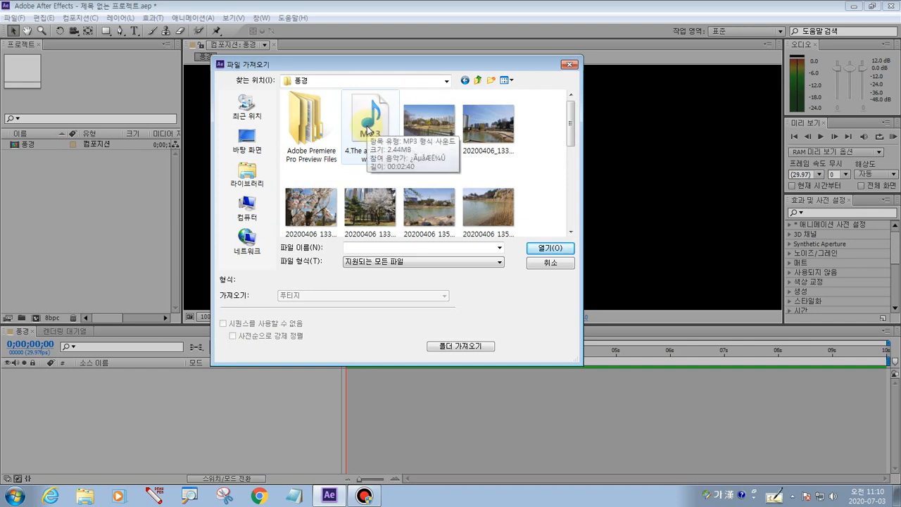
left_click(376, 127)
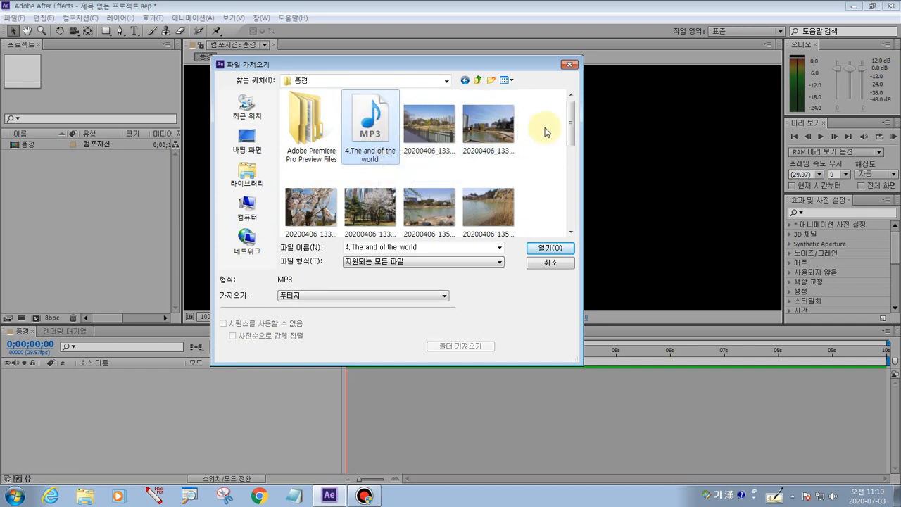
left_click_drag(567, 126, 573, 191)
left_click(429, 199, "ctrl")
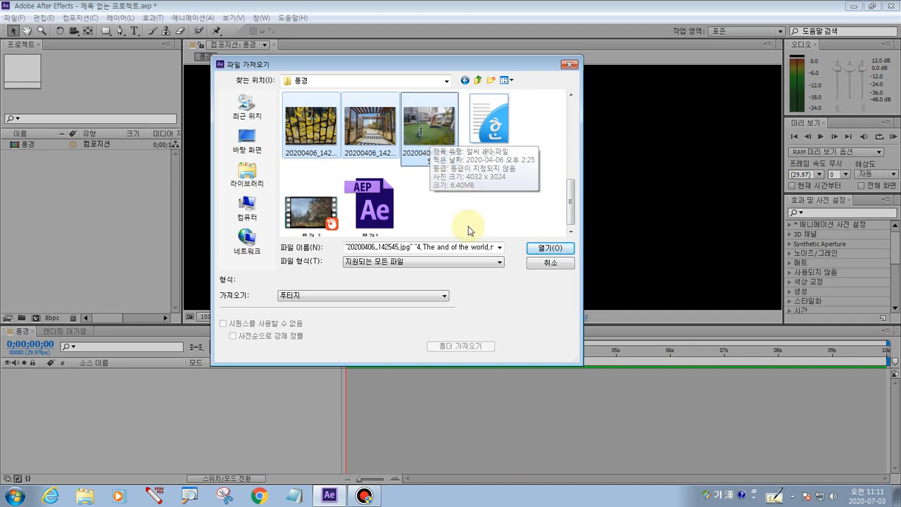
left_click(548, 249)
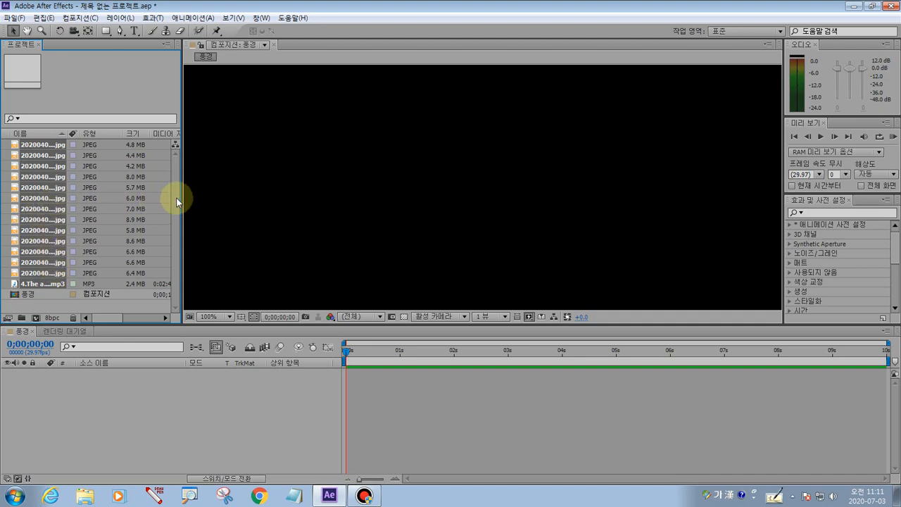
Add all the imported photos and the MP3 as layers in the 풍경 composition's timeline
left_click_drag(34, 160, 56, 394)
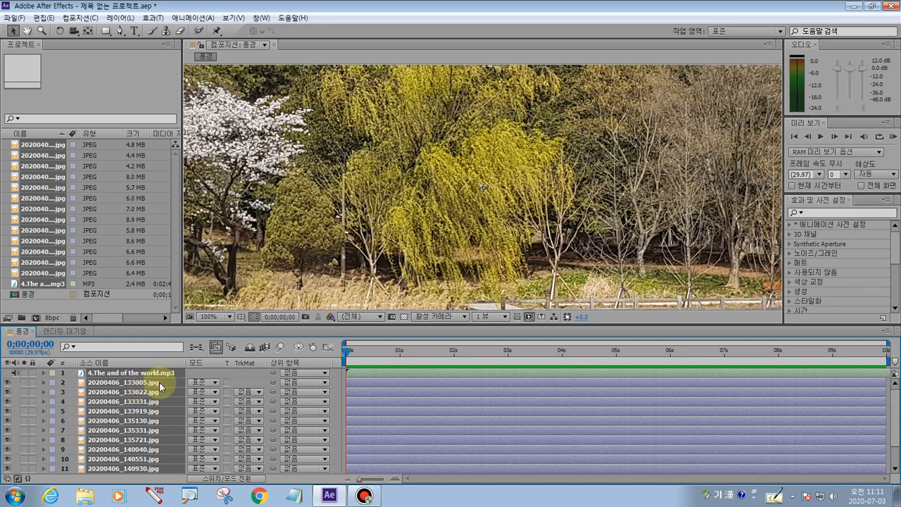
left_click_drag(151, 396, 92, 429)
key("Escape")
left_click(117, 280)
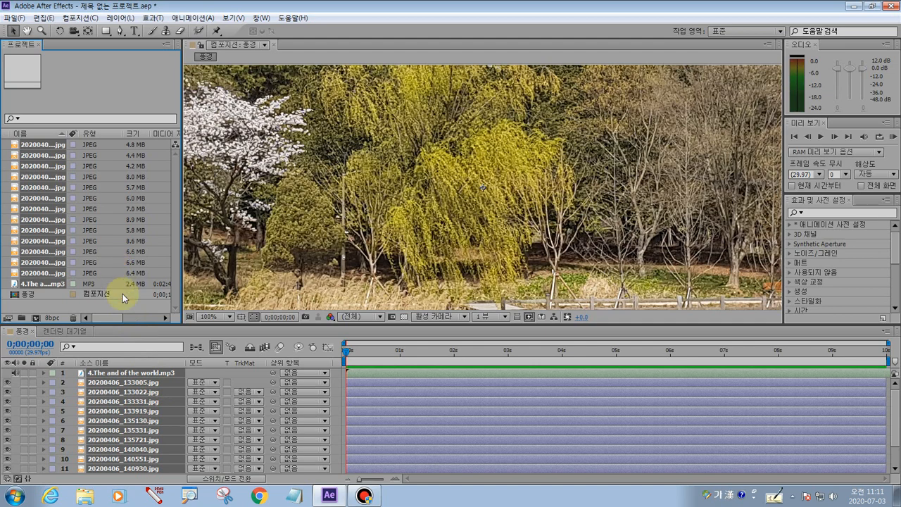
left_click(190, 497)
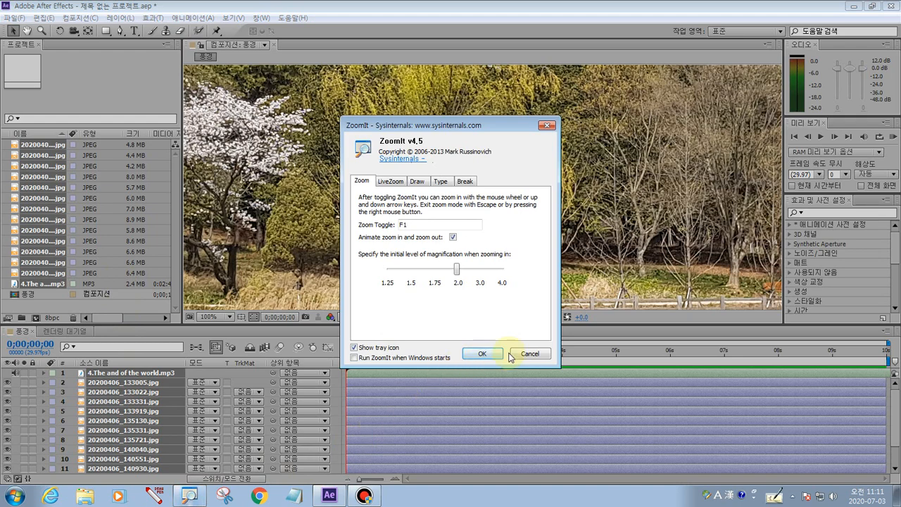
left_click(521, 354)
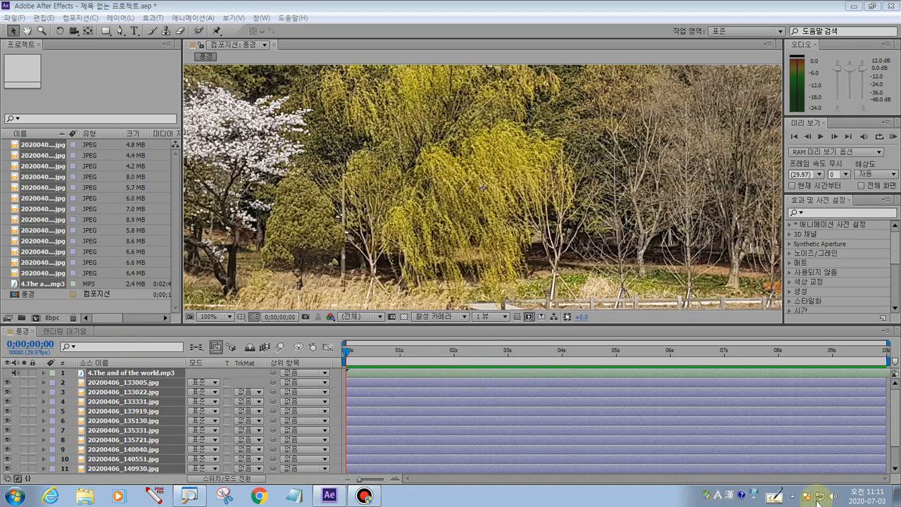
left_click(418, 424)
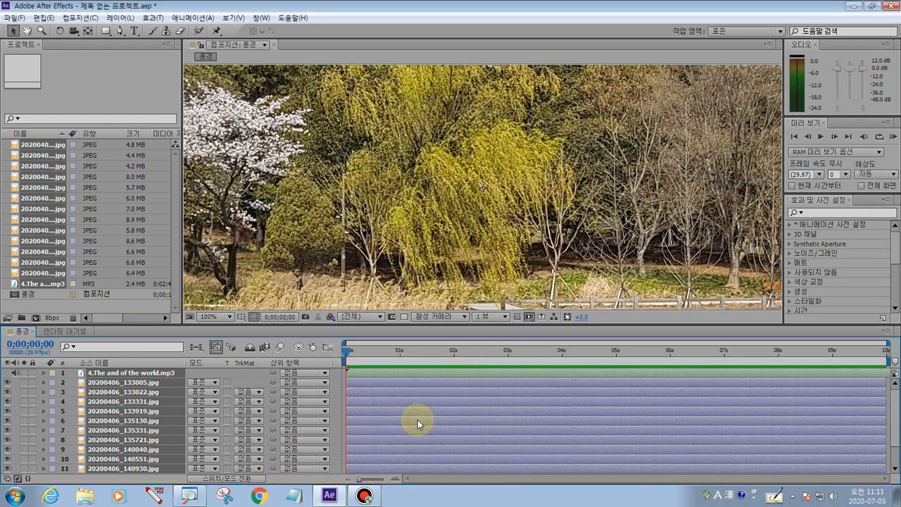
left_click(406, 348)
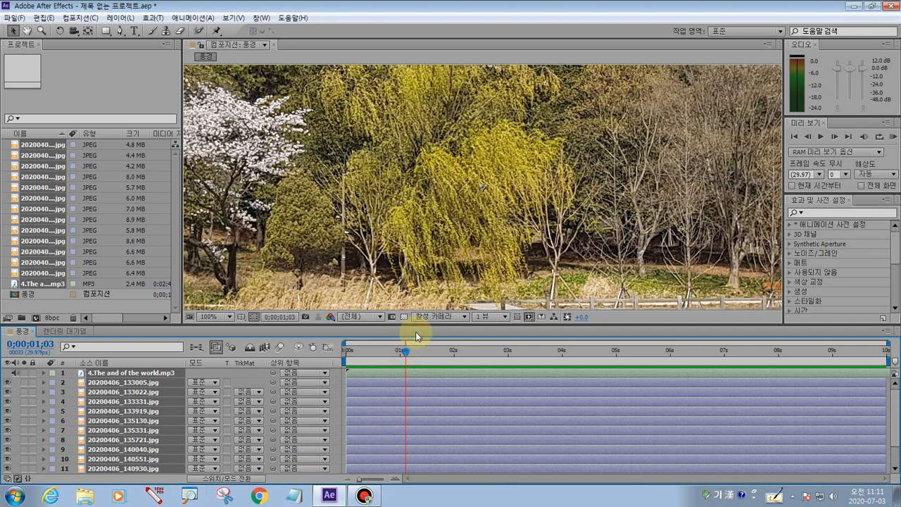
left_click(154, 496)
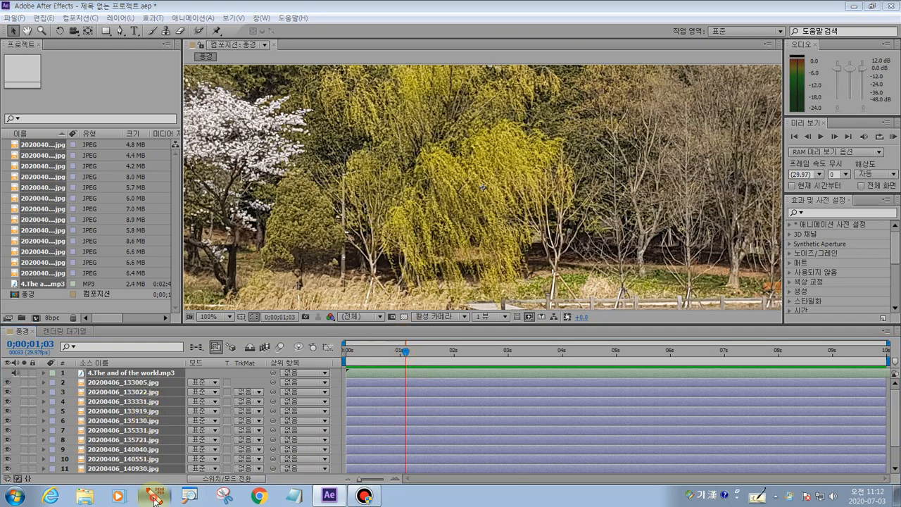
key("Escape")
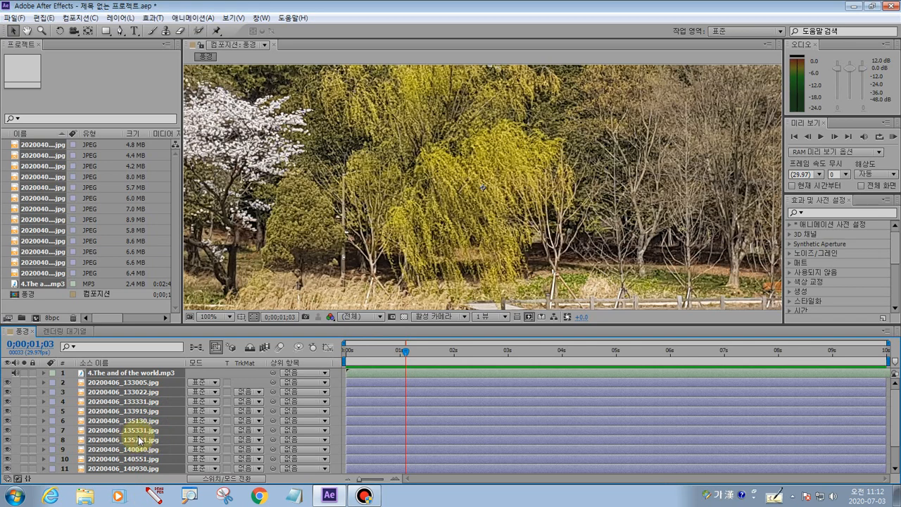
left_click(154, 495)
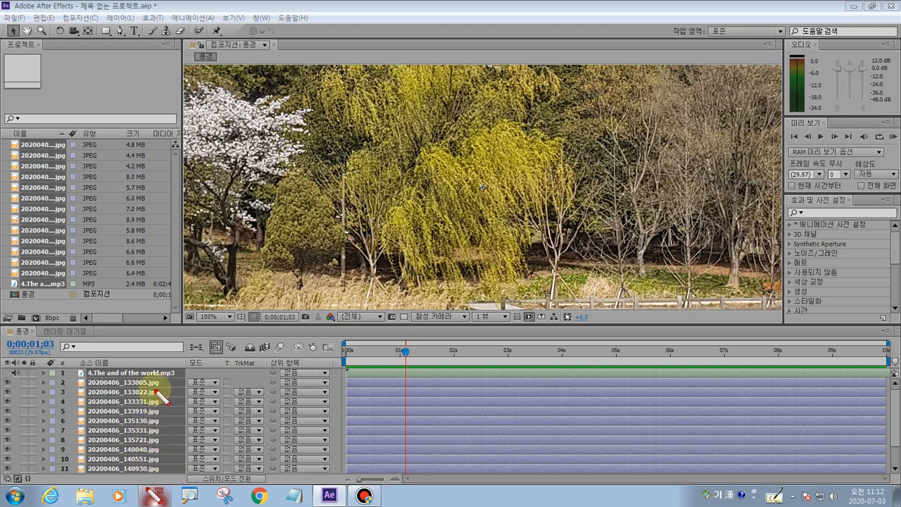
mouse_move(154, 389)
left_mouse_down()
mouse_move(112, 424)
mouse_move(164, 405)
mouse_move(134, 436)
left_mouse_up()
key("Escape")
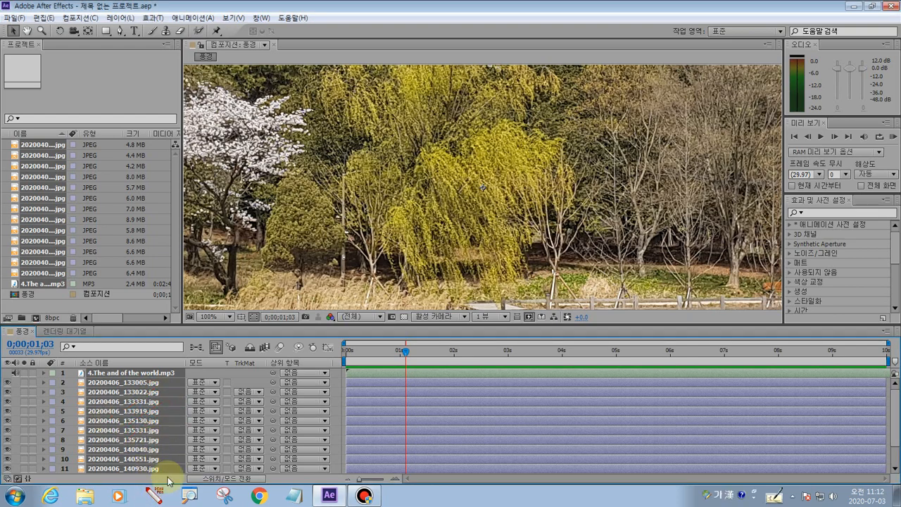
left_click(155, 498)
right_click(156, 499)
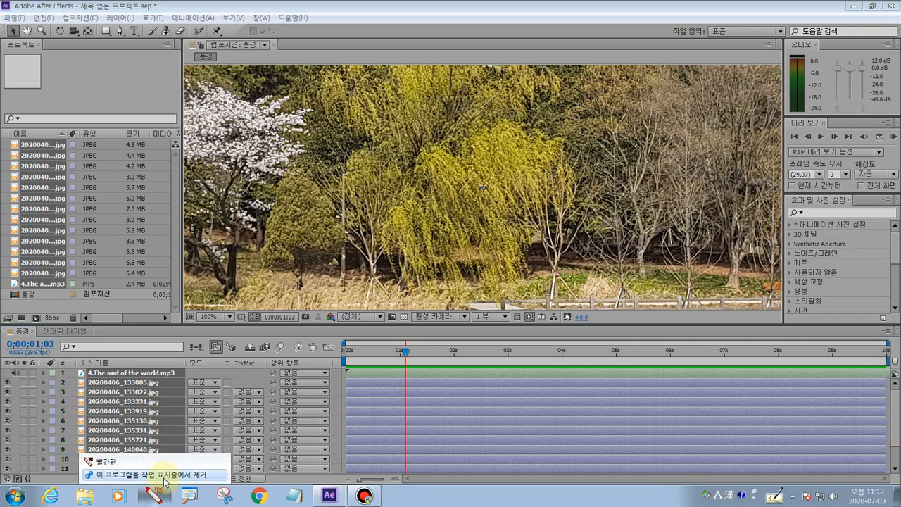
left_click(162, 462)
mouse_move(153, 410)
left_mouse_down()
mouse_move(109, 436)
mouse_move(151, 411)
left_mouse_up()
key("Escape")
left_click(145, 276)
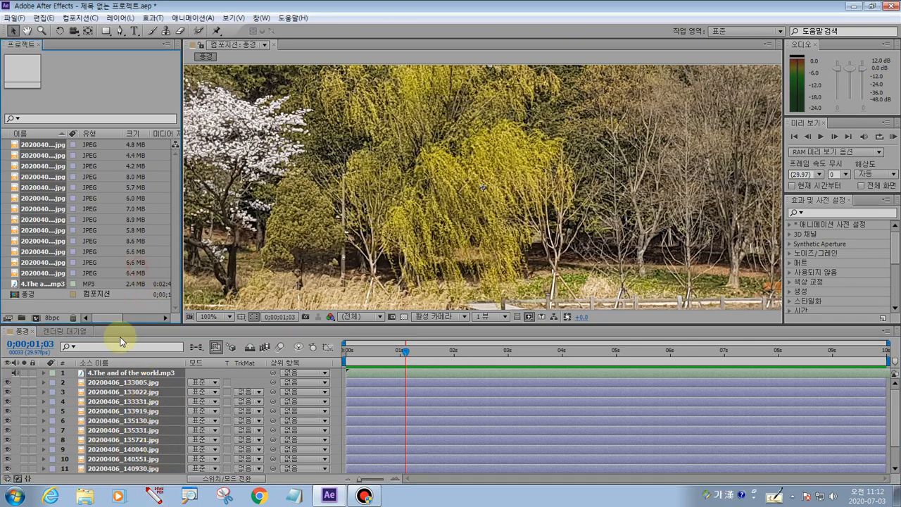
left_click(134, 382)
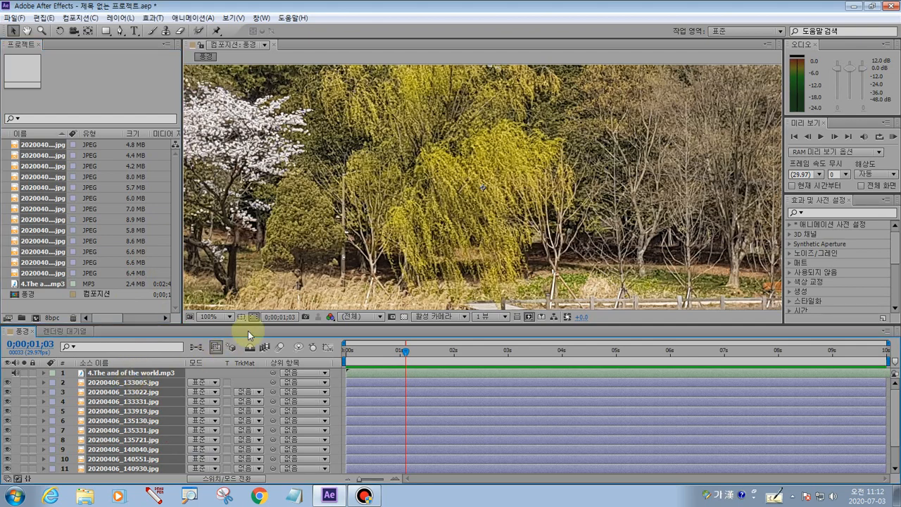
Scale all the selected photo layers down together so they just cover the 풍경 composition frame
scroll(276, 215, "down", 6)
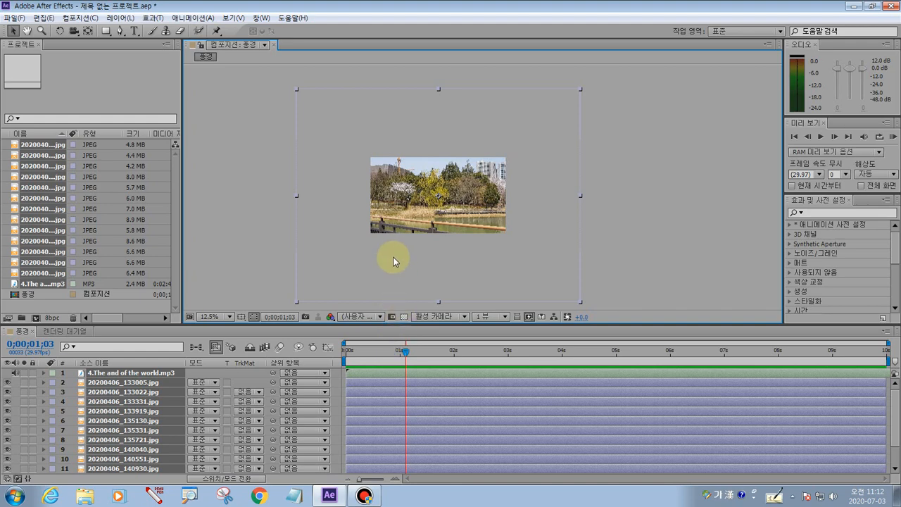
scroll(424, 224, "down", 2)
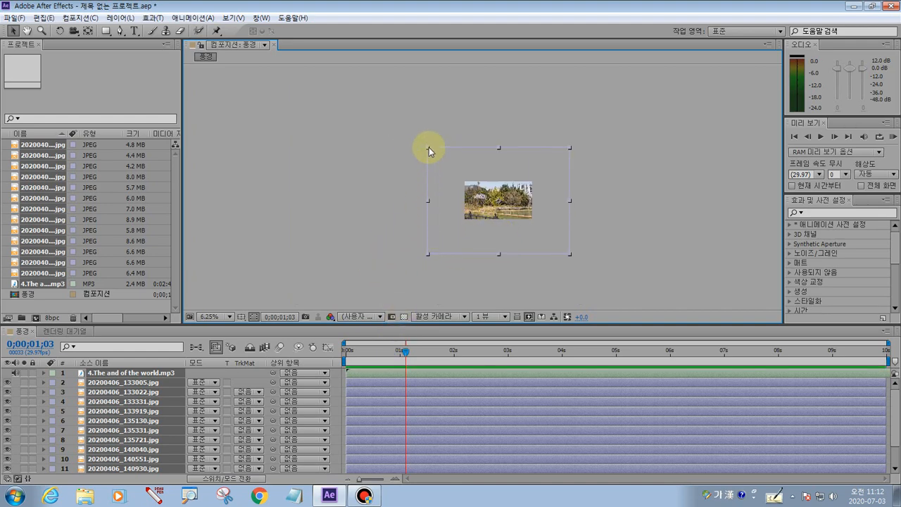
left_click_drag(429, 150, 461, 182)
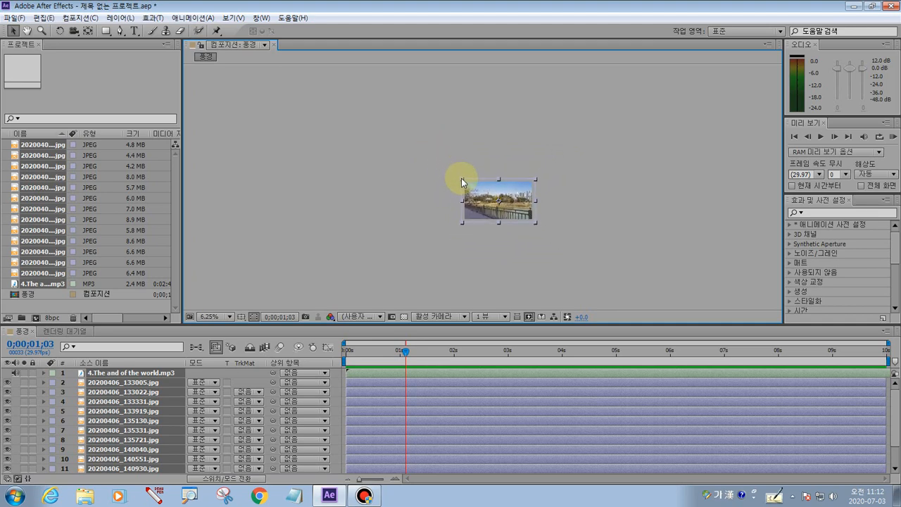
scroll(482, 190, "up", 1)
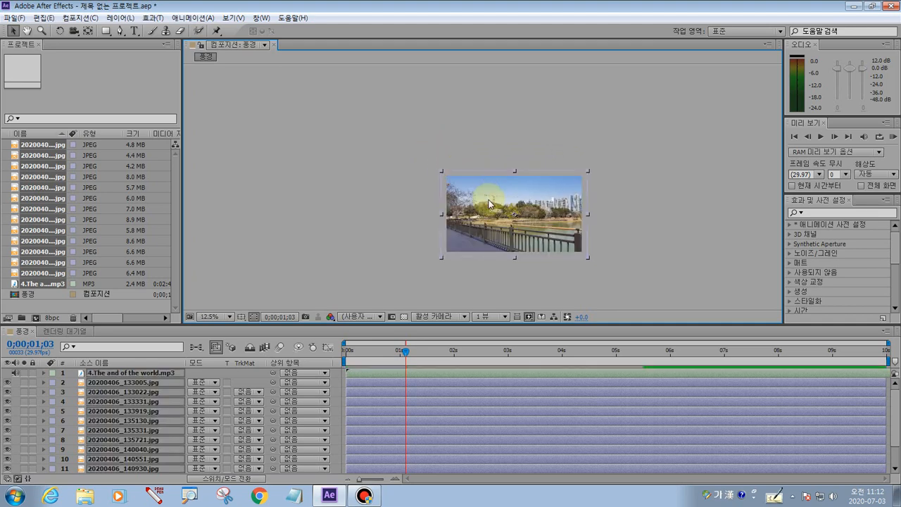
scroll(489, 204, "up", 1)
left_click_drag(483, 203, 408, 167)
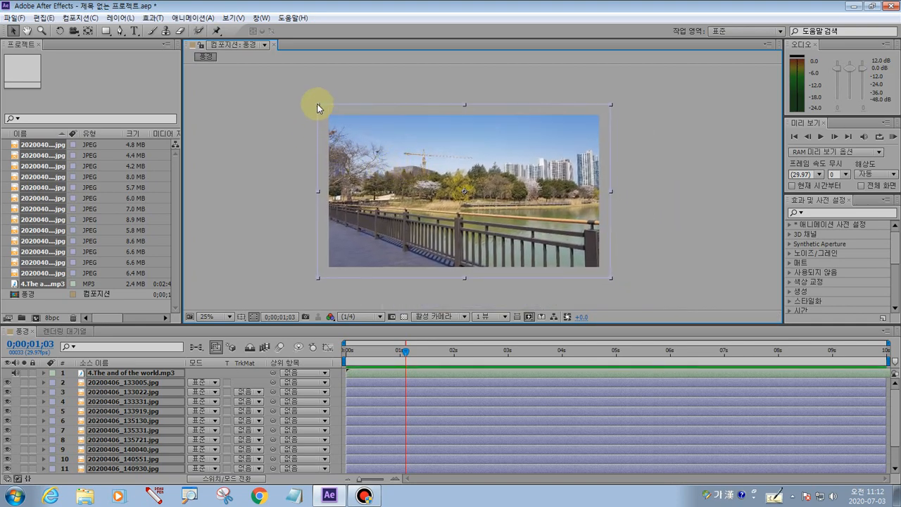
left_click_drag(317, 105, 326, 112)
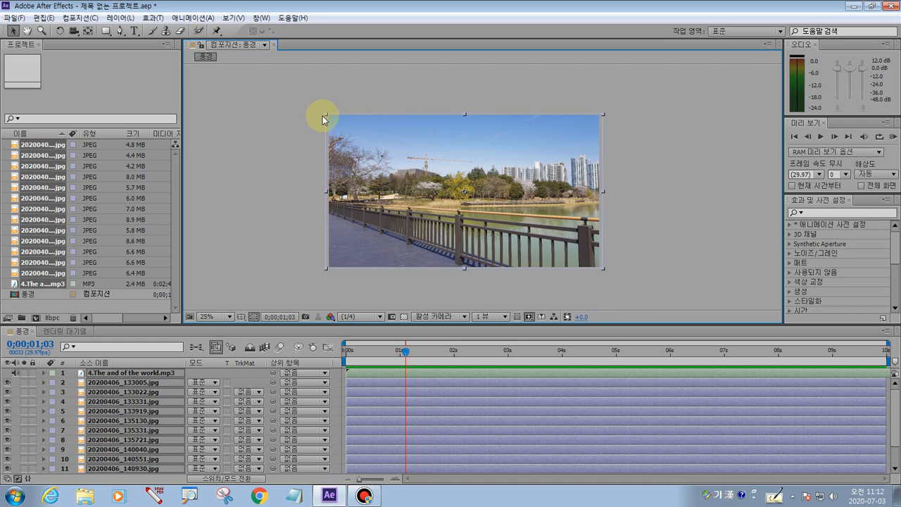
left_click_drag(327, 113, 328, 113)
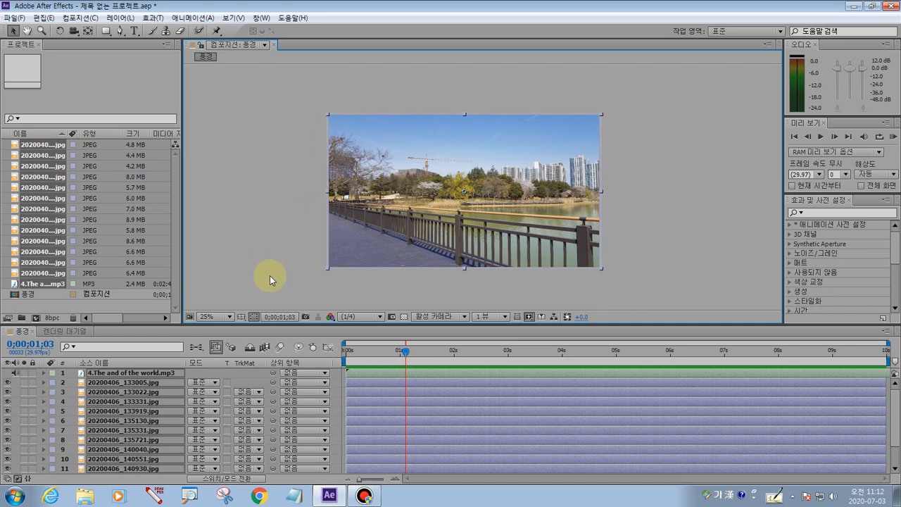
Trim the out points of all selected layers to 0;00;02;00
left_click_drag(405, 351, 454, 360)
left_click(430, 392)
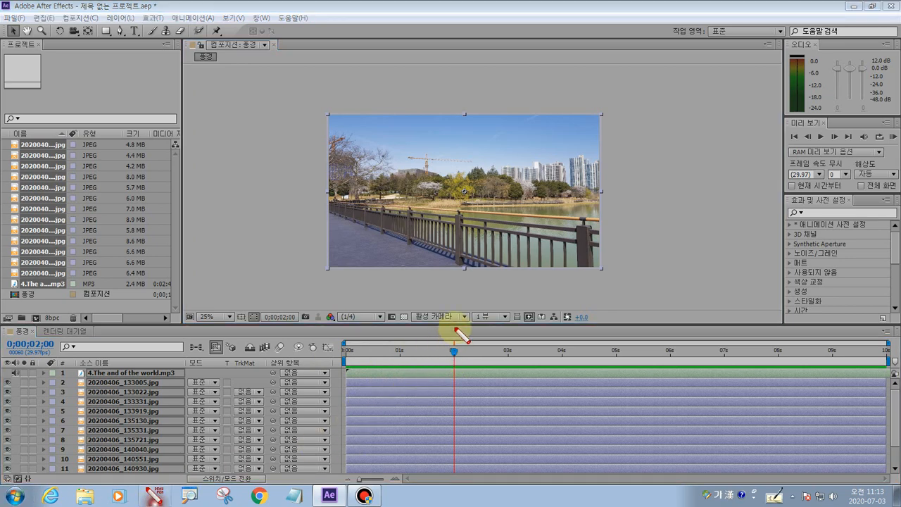
left_click_drag(456, 329, 456, 484)
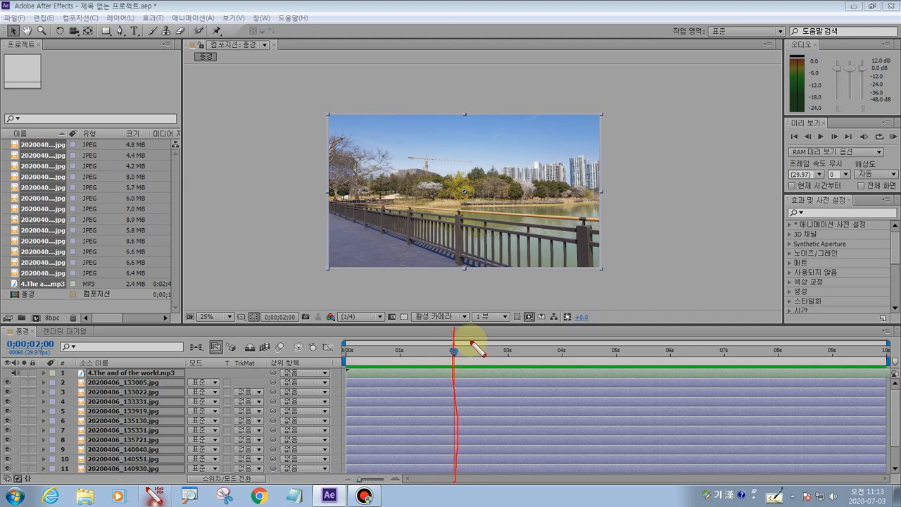
mouse_move(467, 339)
left_mouse_down()
mouse_move(512, 359)
mouse_move(515, 348)
mouse_move(453, 360)
left_mouse_up()
key("Escape")
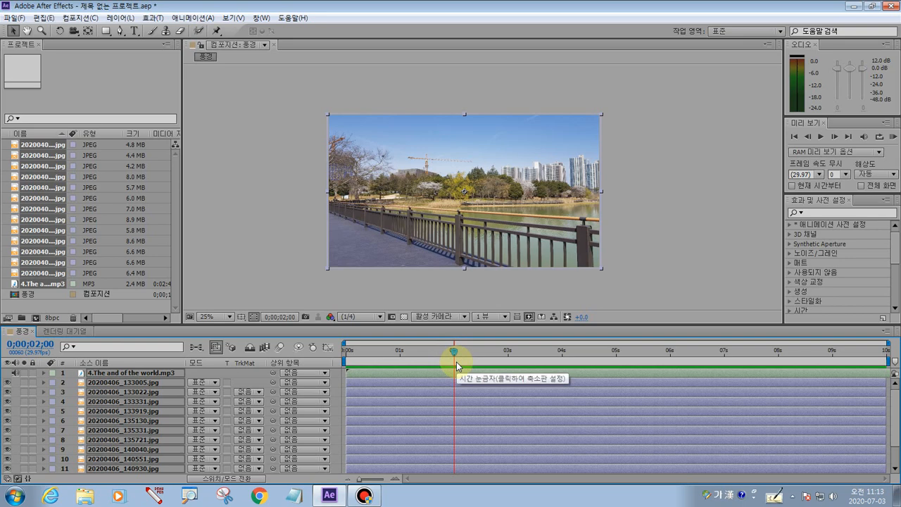
key("alt+bracketright")
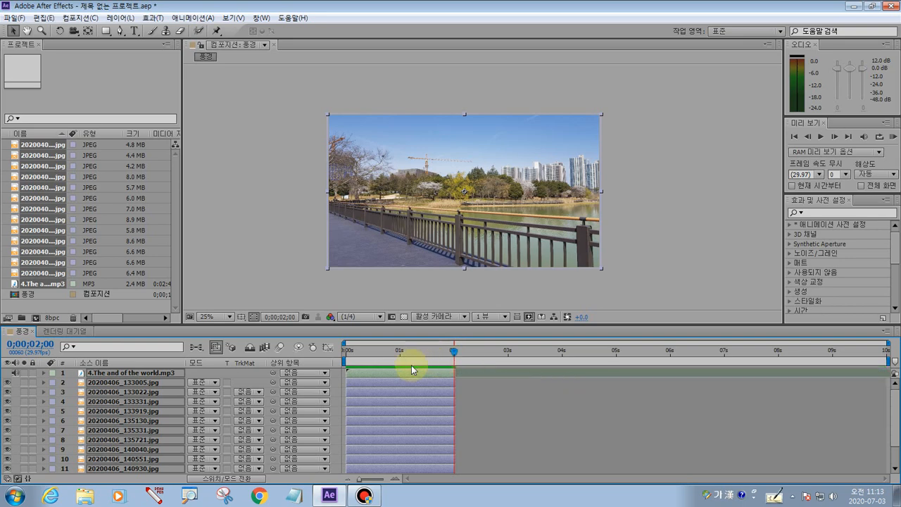
Extend only the MP3 layer's out point back to the end of the composition at 10 seconds
left_click(483, 426)
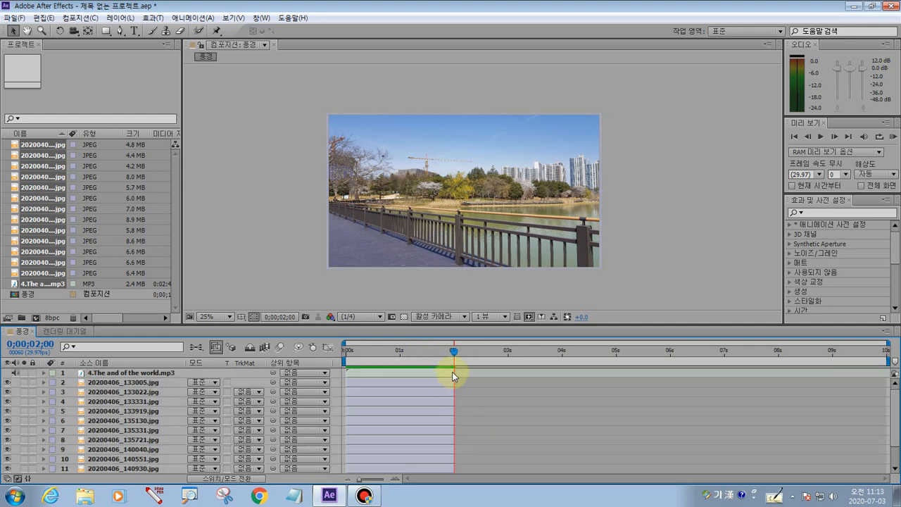
left_click_drag(454, 371, 889, 373)
left_click(579, 405)
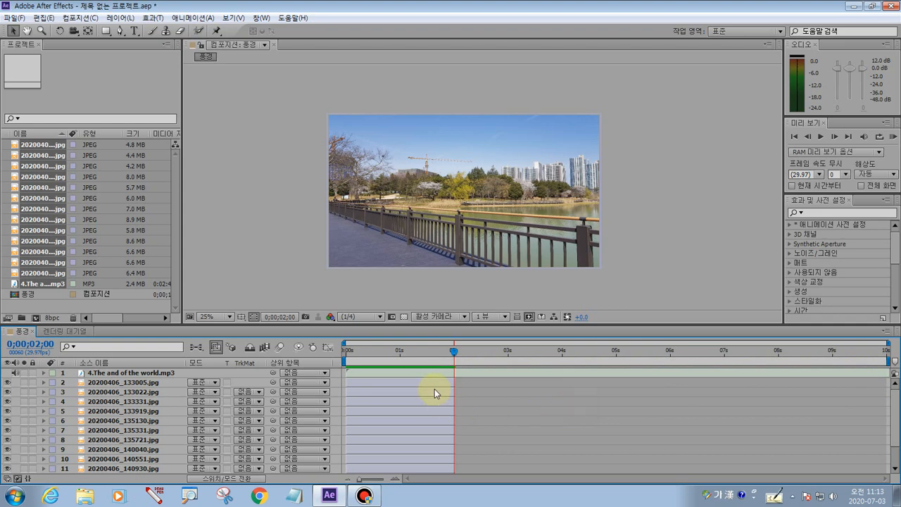
mouse_move(455, 356)
left_mouse_down()
mouse_move(346, 353)
mouse_move(456, 359)
left_mouse_up()
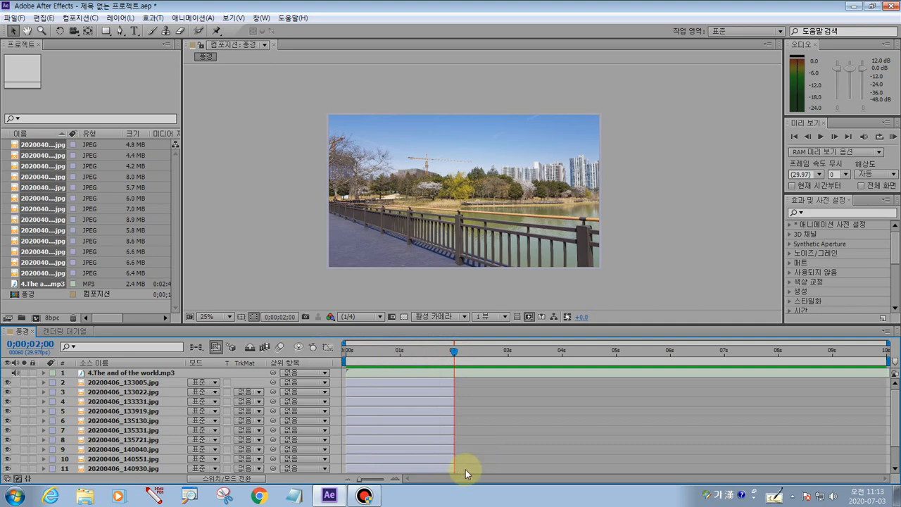
left_click_drag(465, 469, 395, 383)
scroll(154, 470, "down", 1)
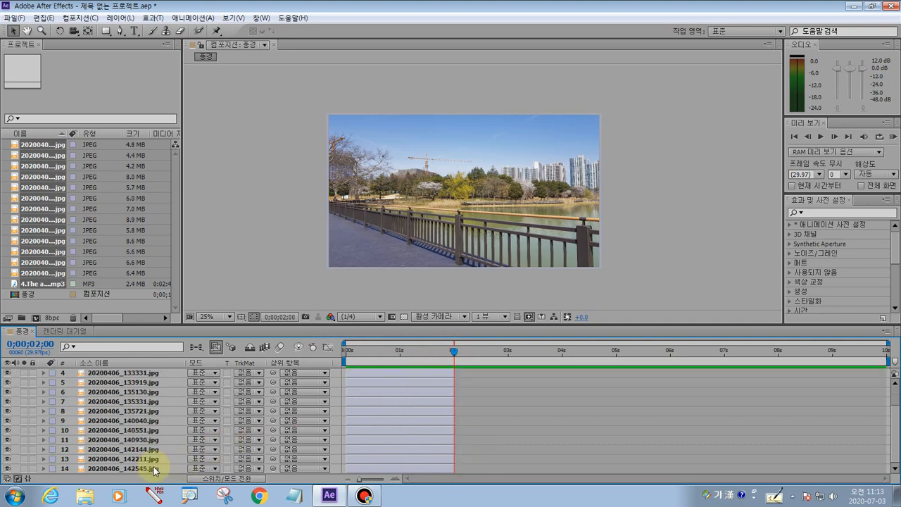
scroll(155, 469, "up", 1)
left_click(134, 385)
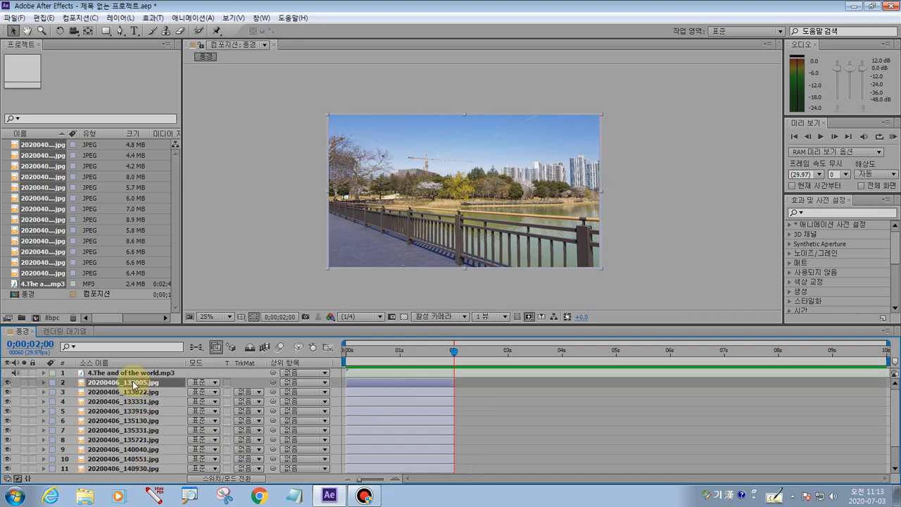
left_click(156, 495)
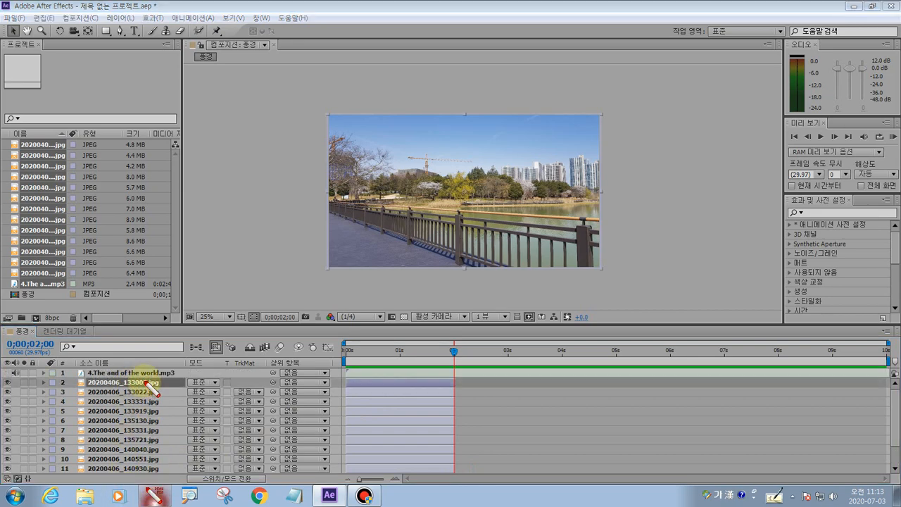
mouse_move(143, 384)
left_mouse_down()
mouse_move(132, 381)
mouse_move(141, 384)
left_mouse_up()
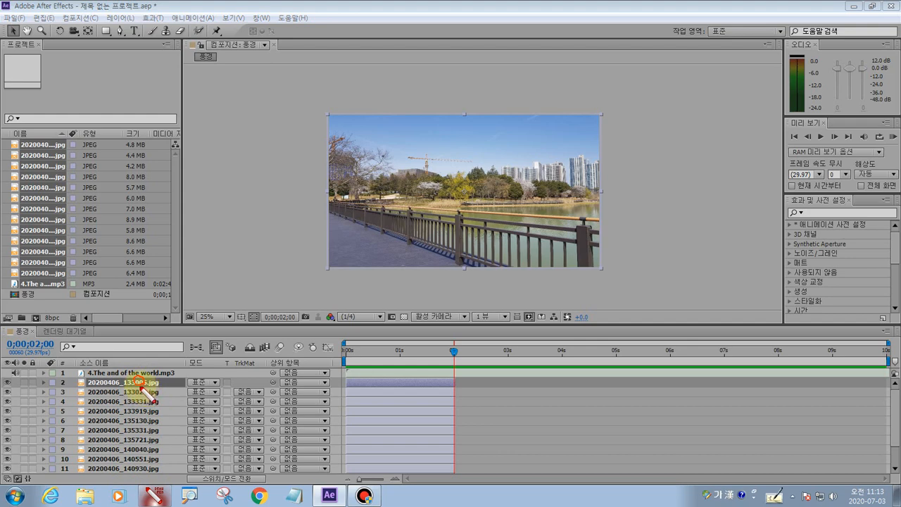
mouse_move(136, 475)
left_mouse_down()
mouse_move(133, 468)
mouse_move(140, 471)
left_mouse_up()
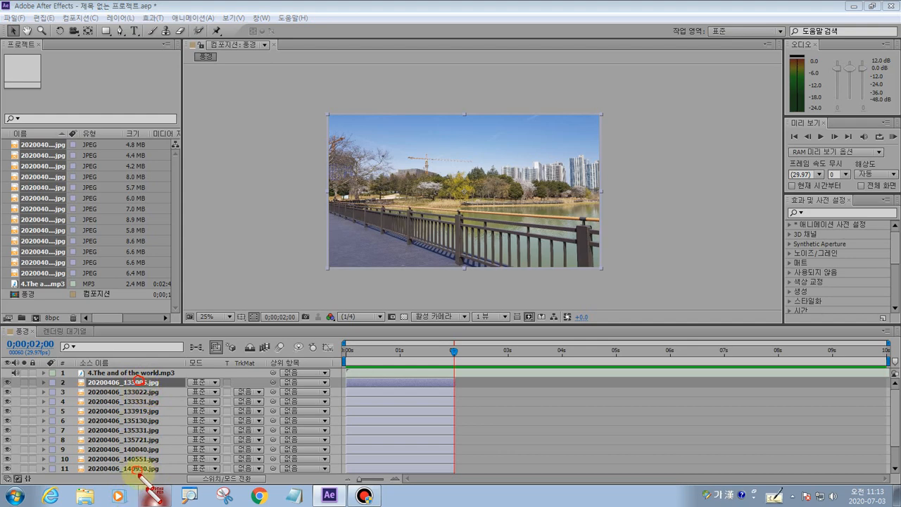
mouse_move(138, 378)
left_mouse_down()
mouse_move(139, 486)
mouse_move(134, 462)
left_mouse_up()
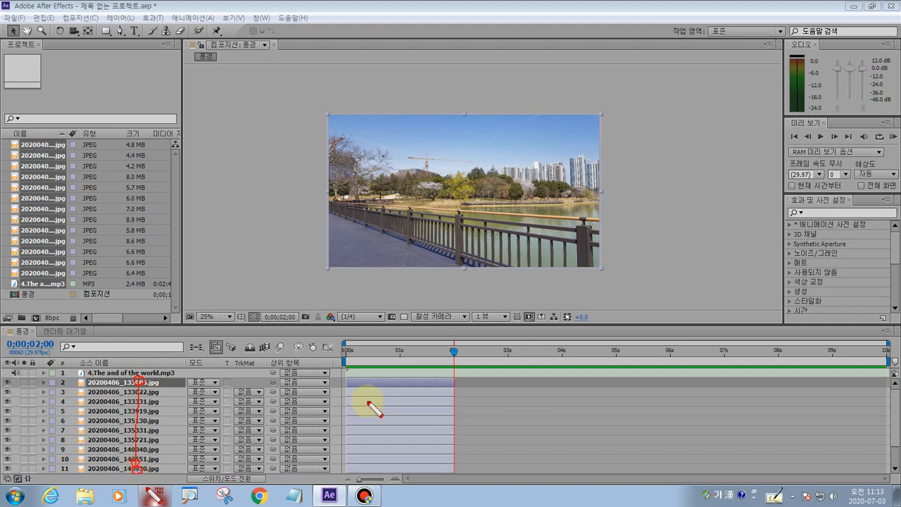
left_click_drag(368, 387, 774, 497)
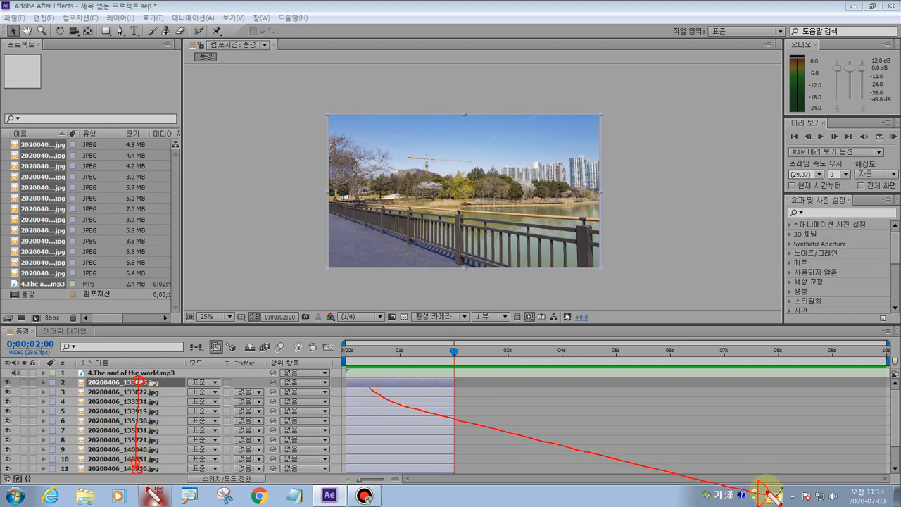
left_click_drag(171, 463, 175, 467)
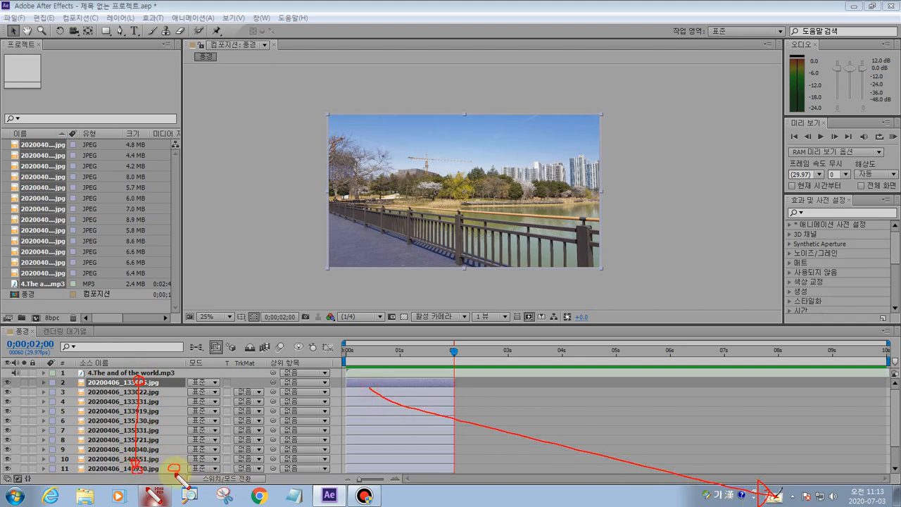
mouse_move(177, 381)
left_mouse_down()
mouse_move(169, 377)
mouse_move(178, 382)
left_mouse_up()
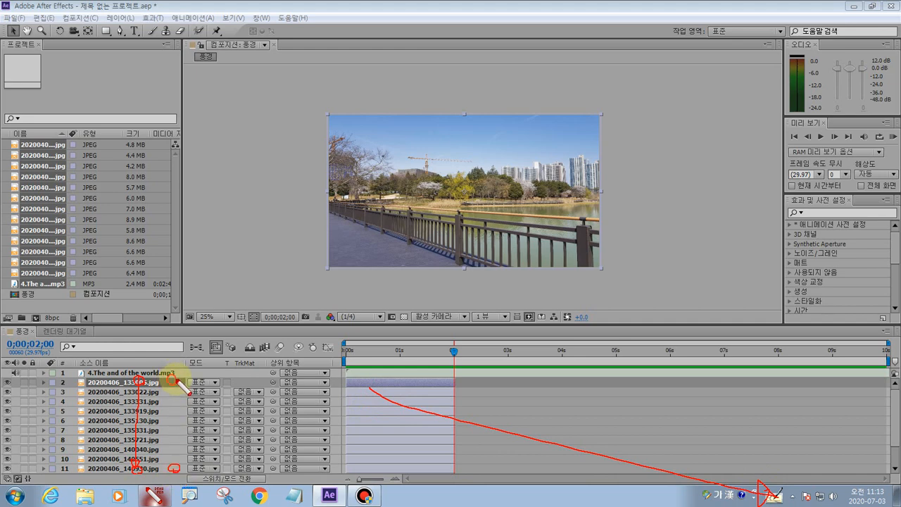
mouse_move(171, 464)
left_mouse_down()
mouse_move(171, 380)
mouse_move(179, 397)
left_mouse_up()
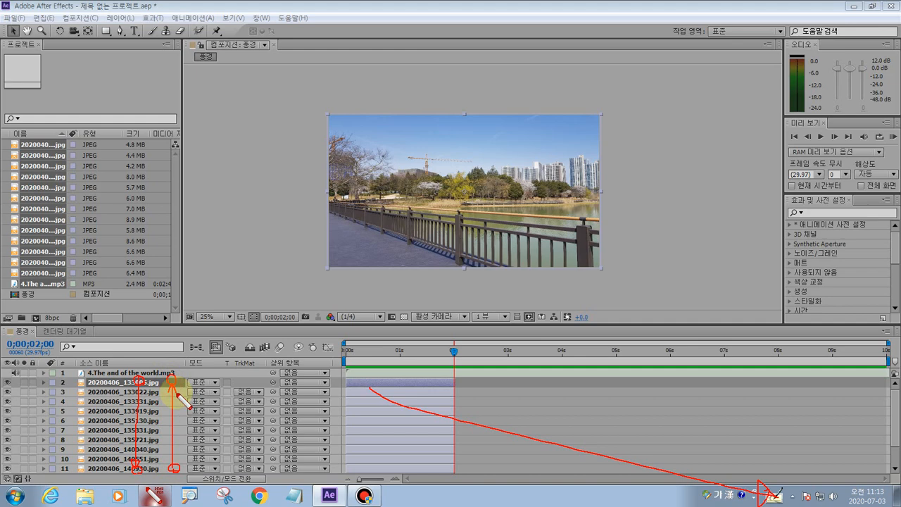
mouse_move(409, 469)
left_mouse_down()
mouse_move(605, 372)
mouse_move(696, 340)
left_mouse_up()
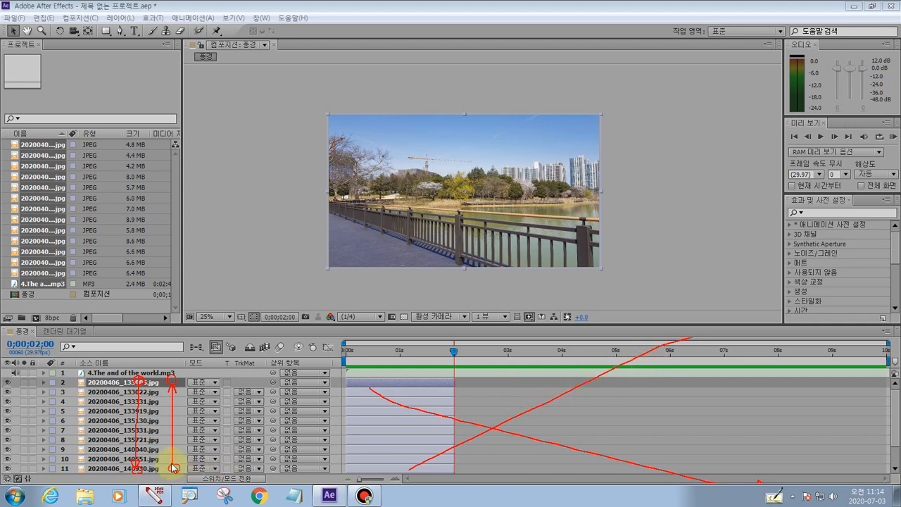
left_click(155, 495)
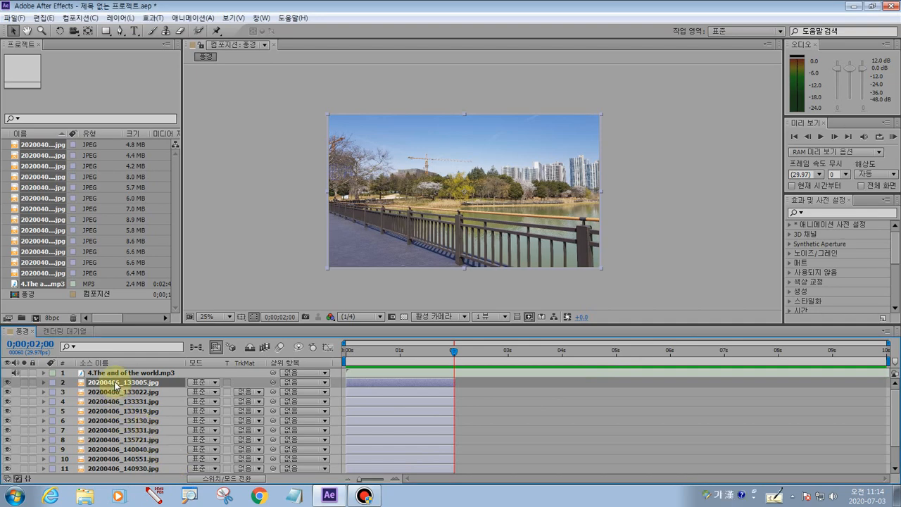
Sequence all the photo layers with a 0;00;00;20 overlap and a cross dissolve between the front and back layers
left_click(105, 392)
left_click(109, 383)
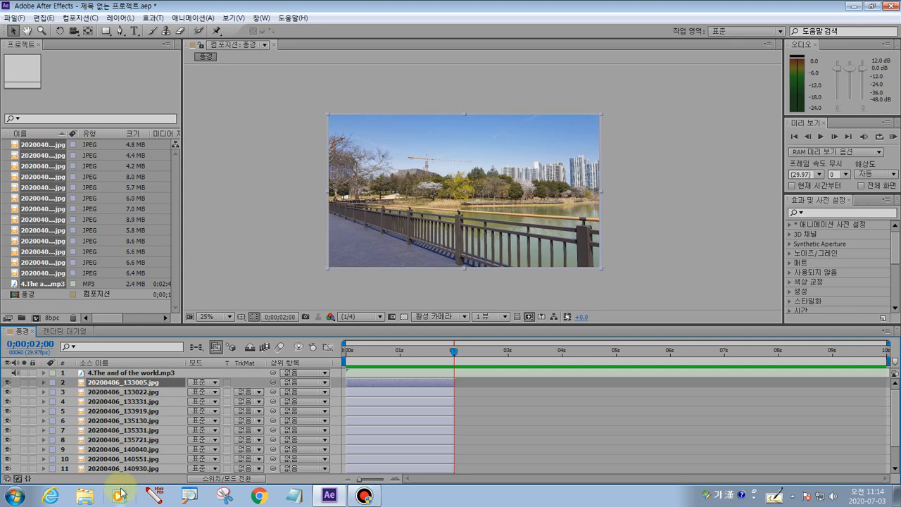
left_click(112, 469, "shift")
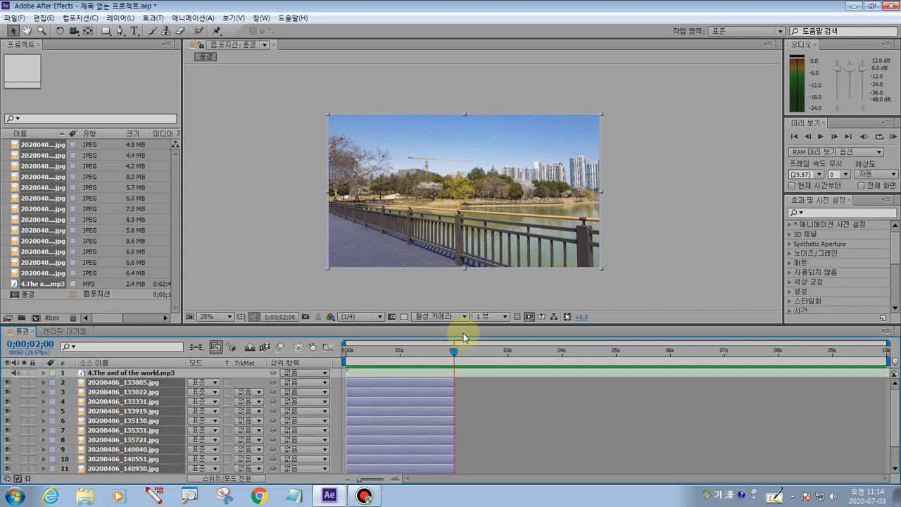
left_click(201, 17)
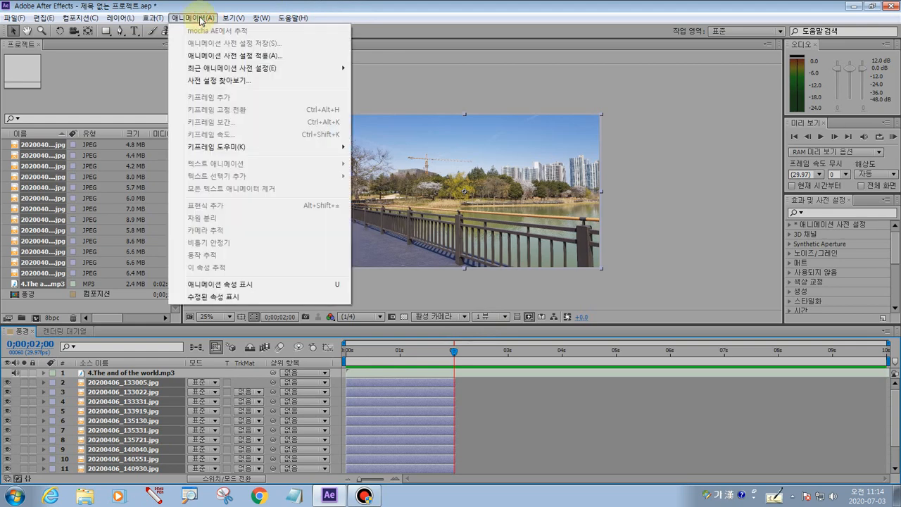
mouse_move(227, 67)
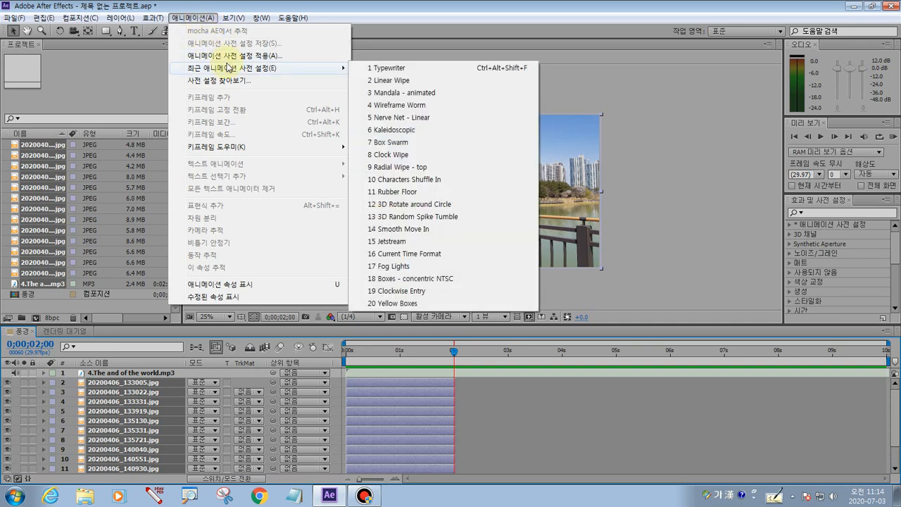
mouse_move(223, 151)
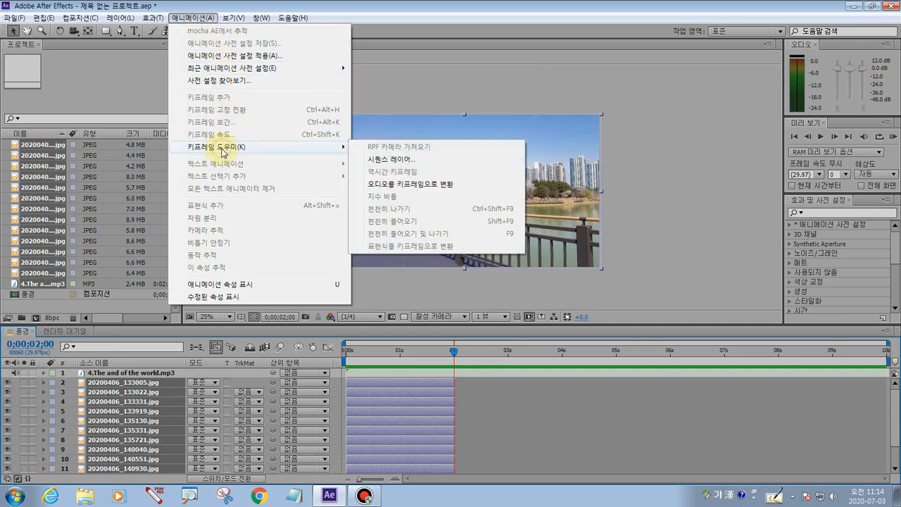
left_click(392, 160)
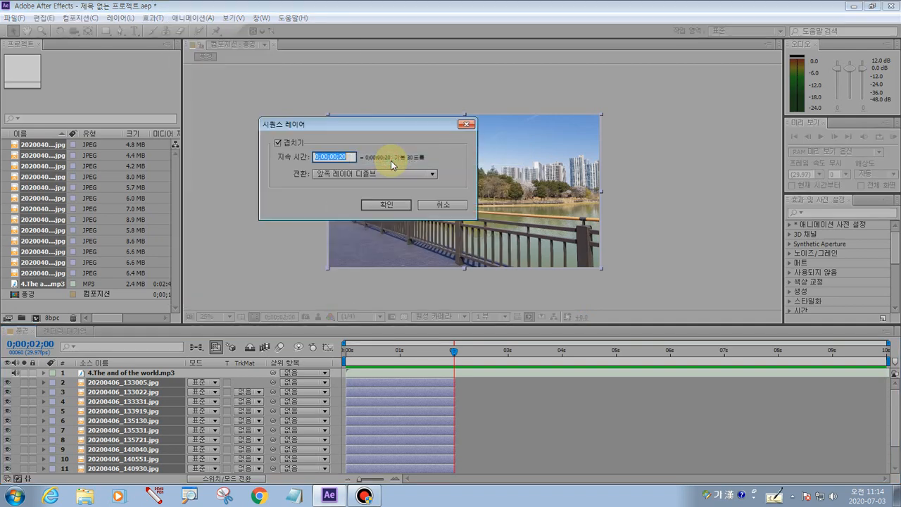
left_click(278, 143)
left_click(278, 143)
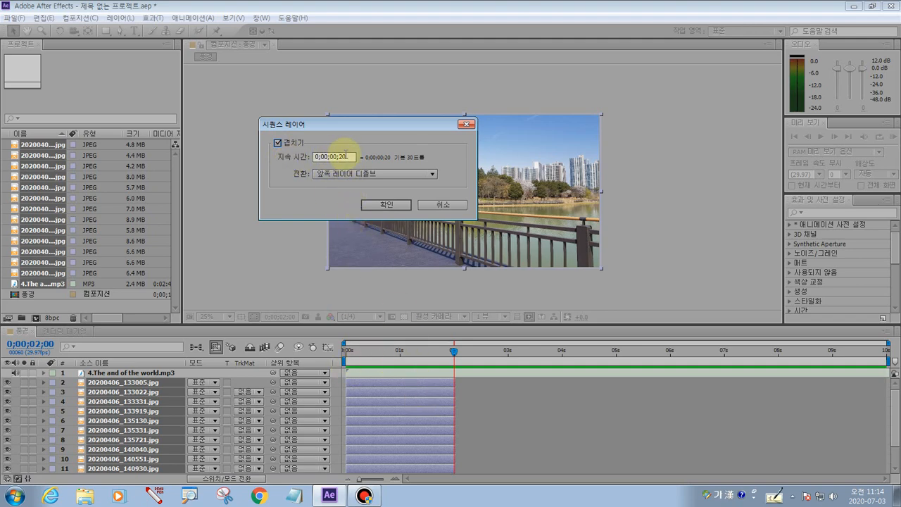
left_click(335, 174)
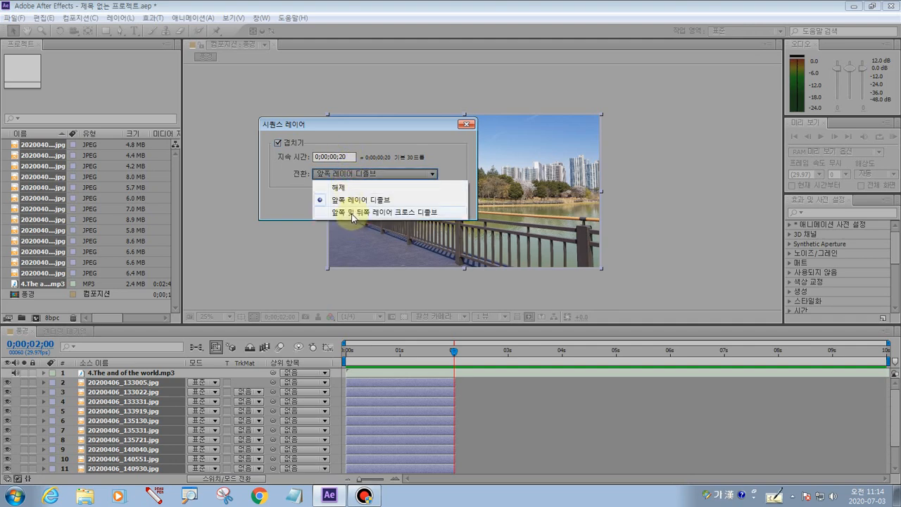
left_click(352, 215)
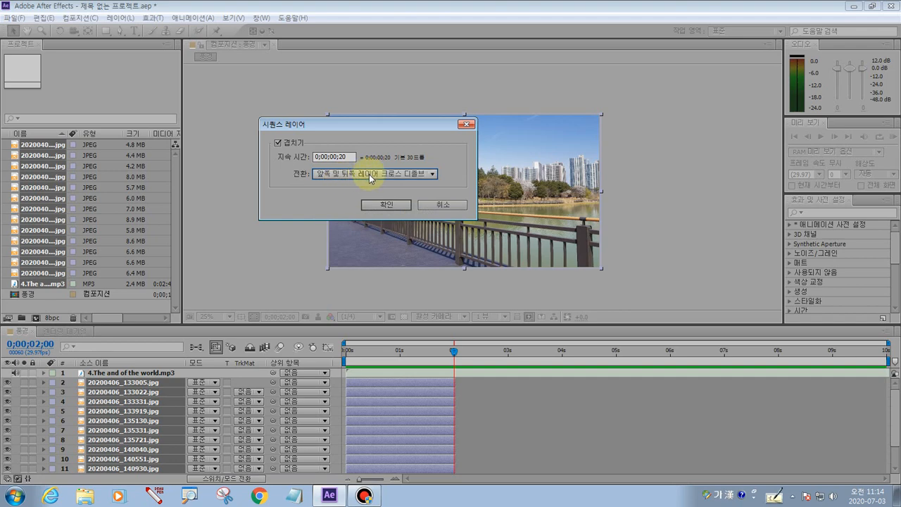
left_click(387, 205)
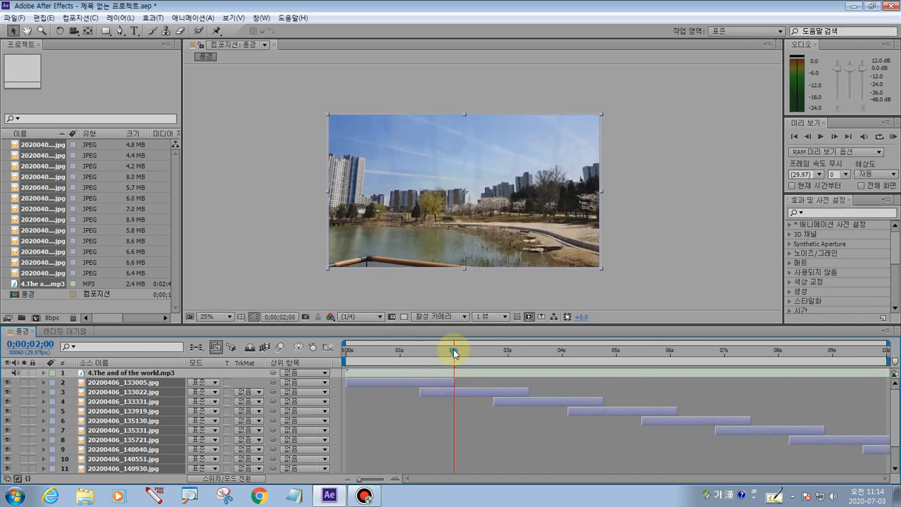
Preview the sequenced slideshow from the start and scrub through the photo transitions up to 0;00;09;00
left_click_drag(454, 349, 310, 347)
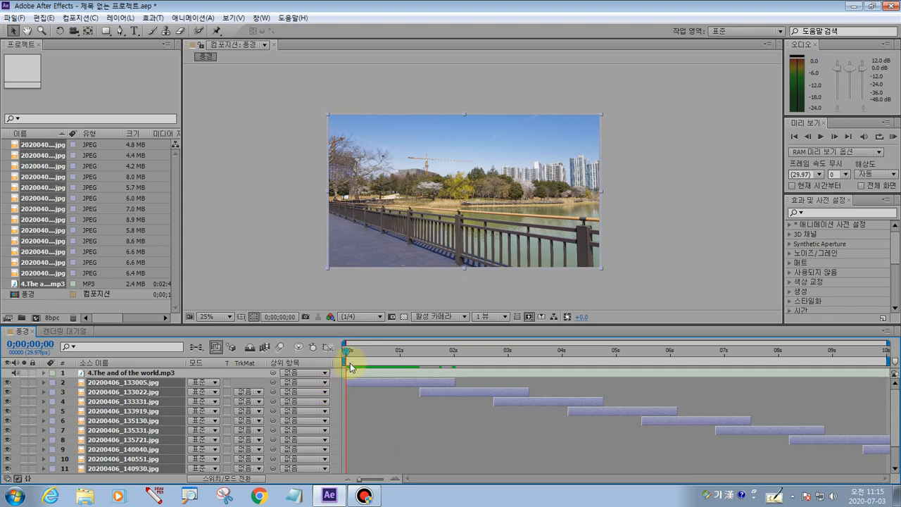
left_click_drag(347, 357, 388, 350)
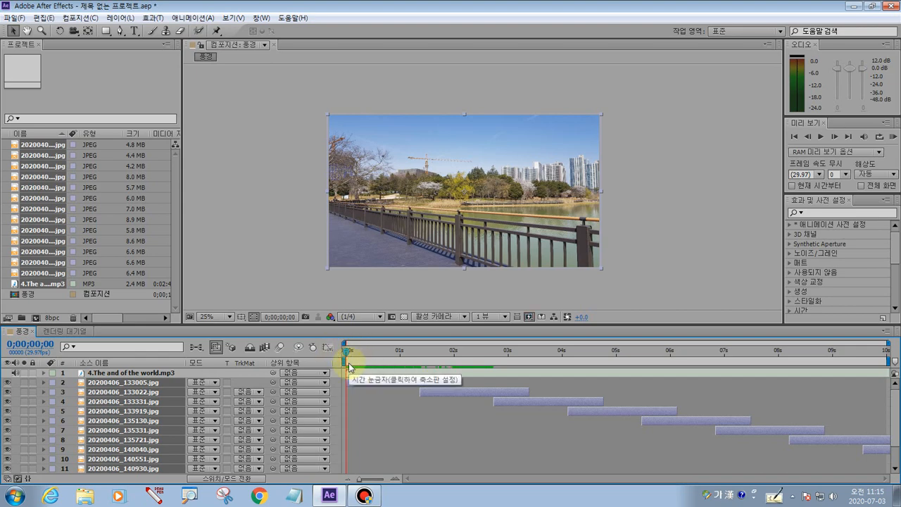
key("space")
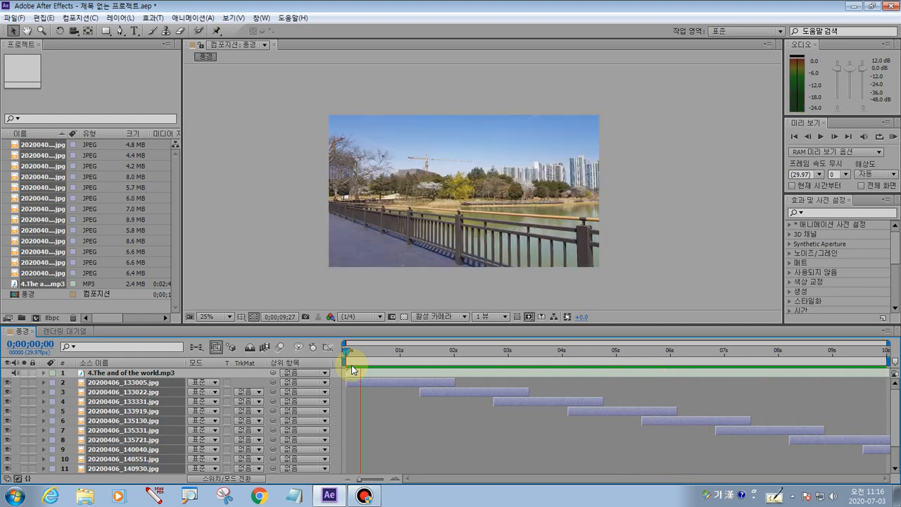
left_click(358, 365)
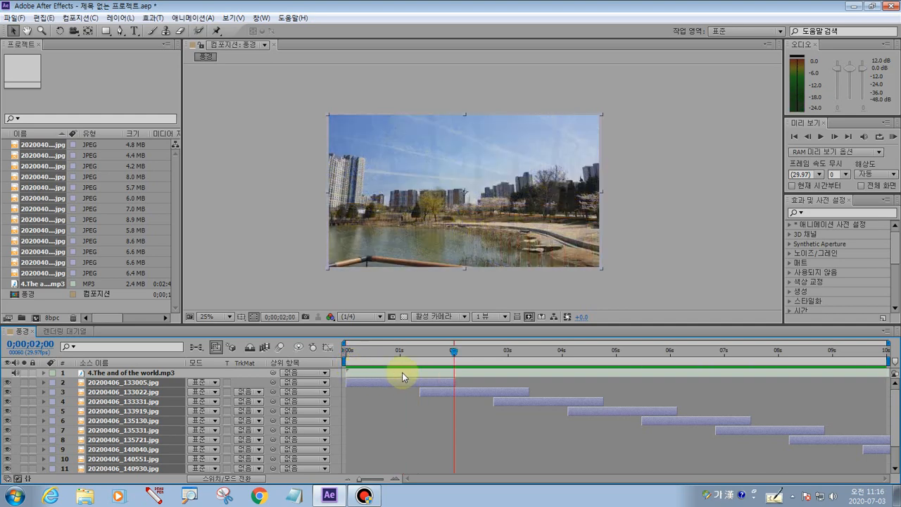
left_click_drag(454, 350, 337, 355)
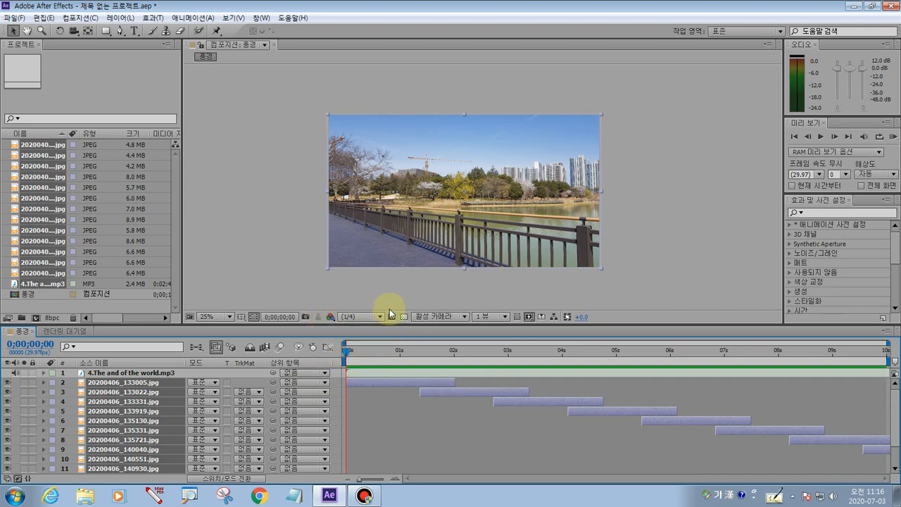
left_click_drag(344, 356, 835, 361)
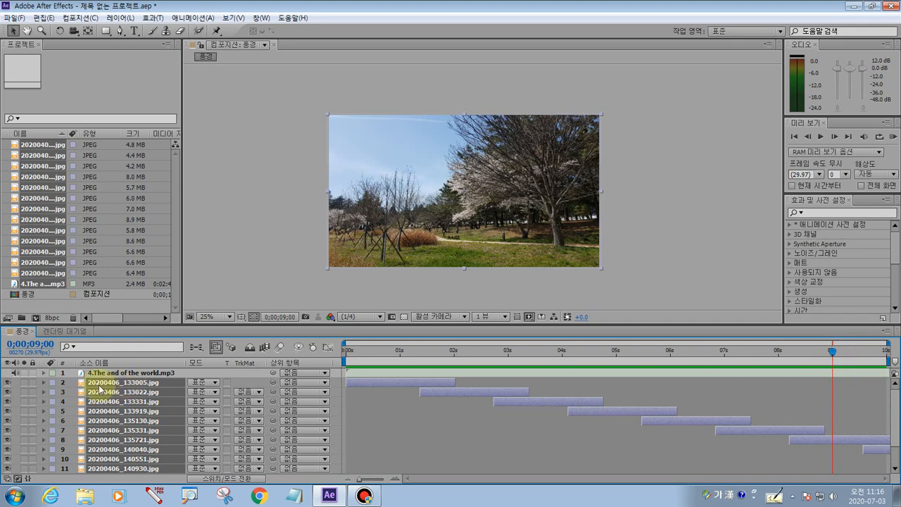
Expand the MP3 layer's Audio properties in the timeline
left_click(116, 374)
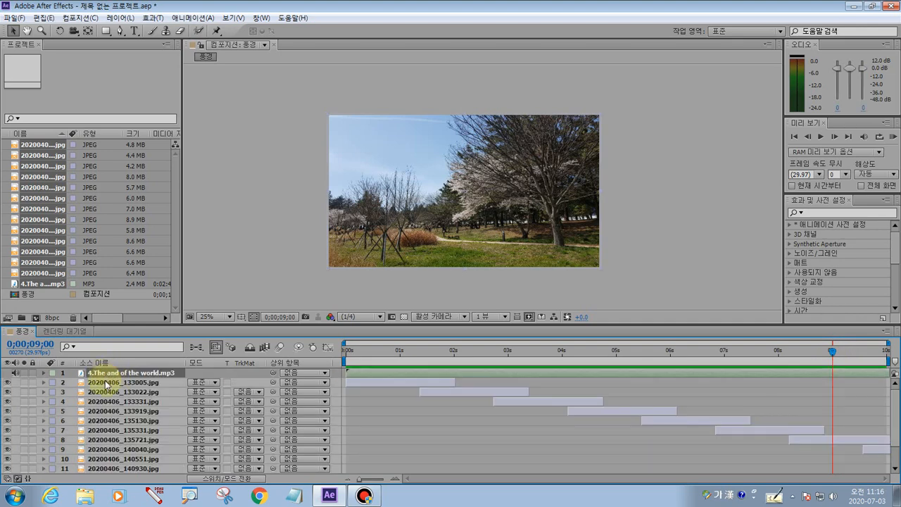
left_click(155, 494)
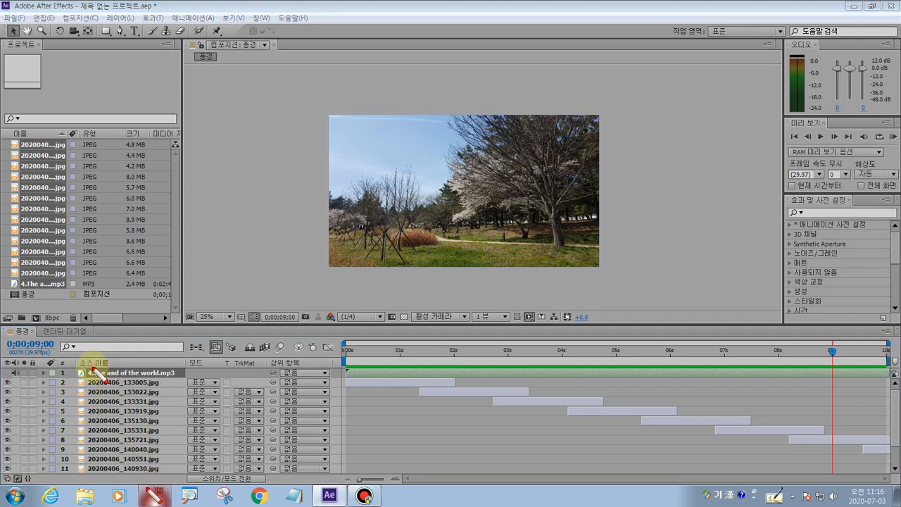
mouse_move(84, 372)
left_mouse_down()
mouse_move(176, 372)
mouse_move(39, 368)
mouse_move(49, 368)
mouse_move(44, 380)
left_mouse_up()
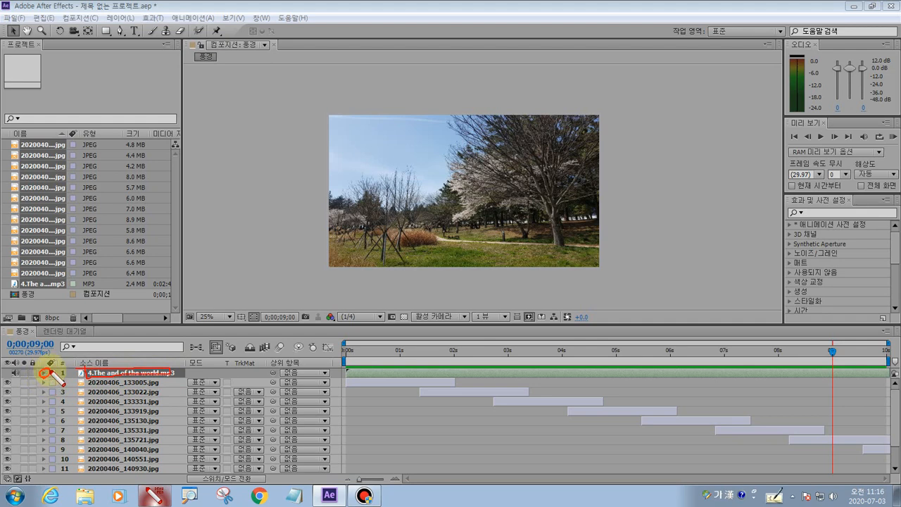
key("Escape")
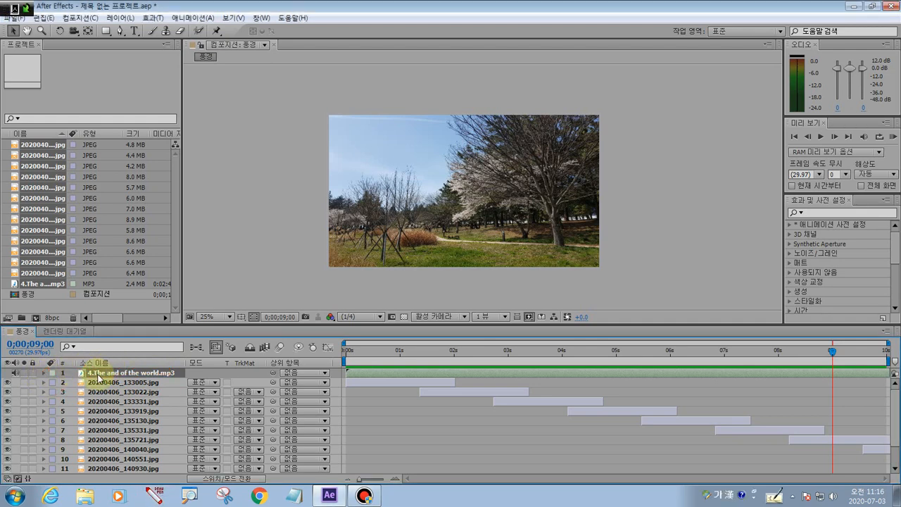
left_click(97, 378)
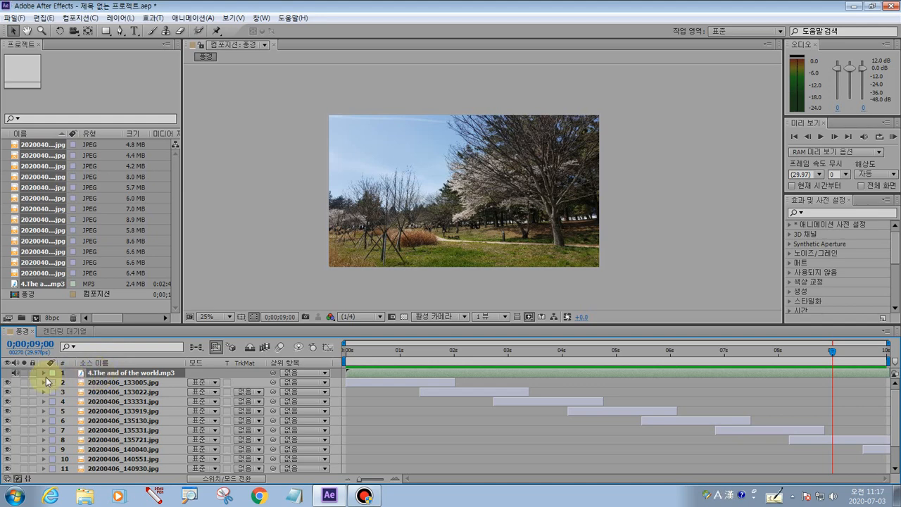
left_click(106, 381)
left_click(106, 373)
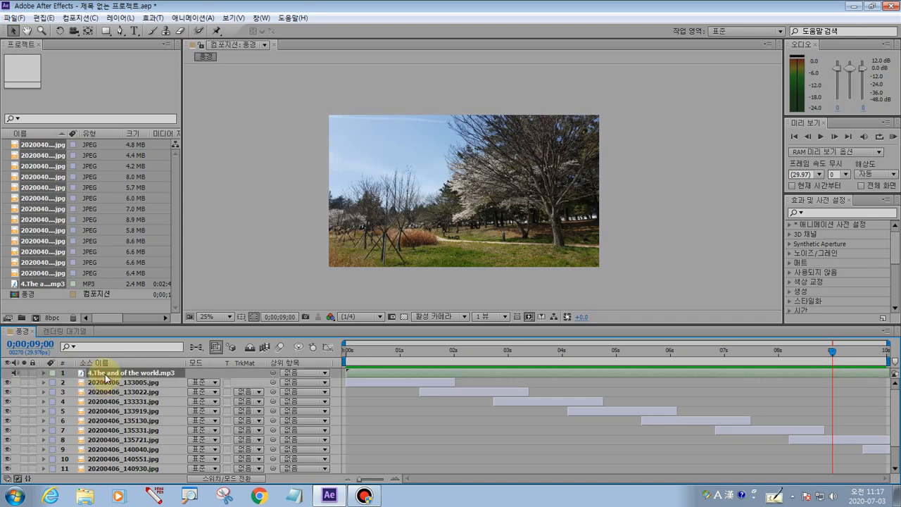
left_click(44, 373)
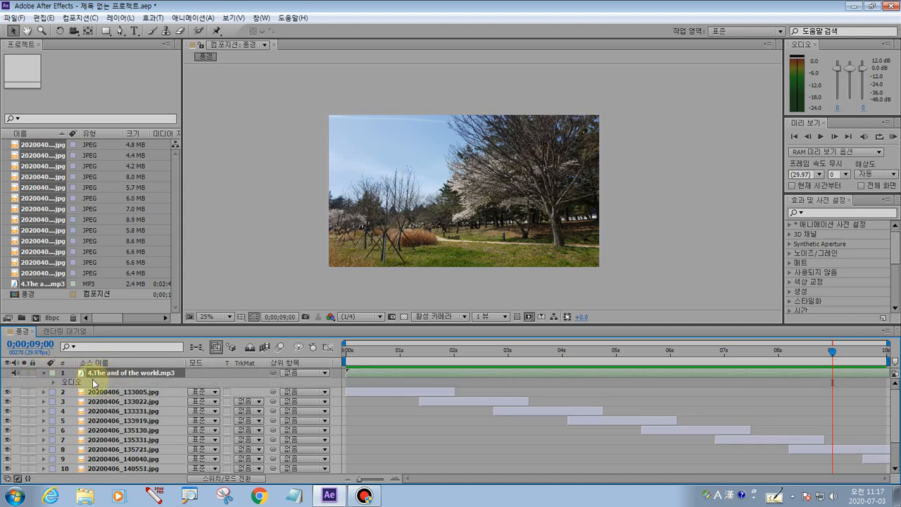
left_click(53, 382)
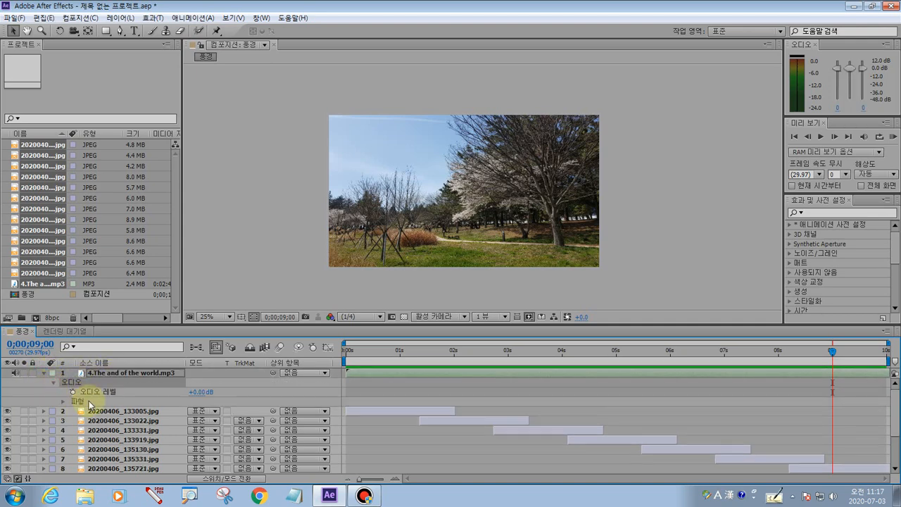
Reveal the audio waveform of the MP3 layer
left_click(153, 495)
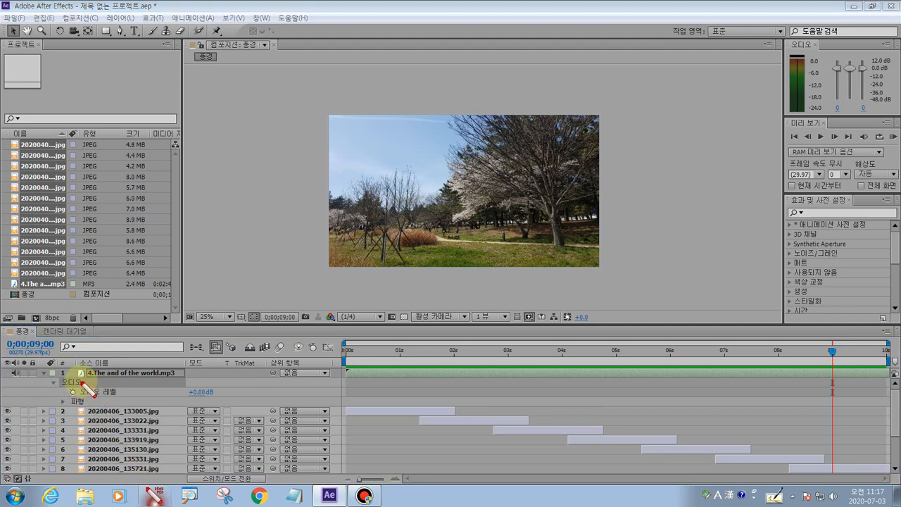
mouse_move(40, 373)
left_mouse_down()
mouse_move(30, 371)
mouse_move(40, 373)
mouse_move(3, 501)
left_mouse_up()
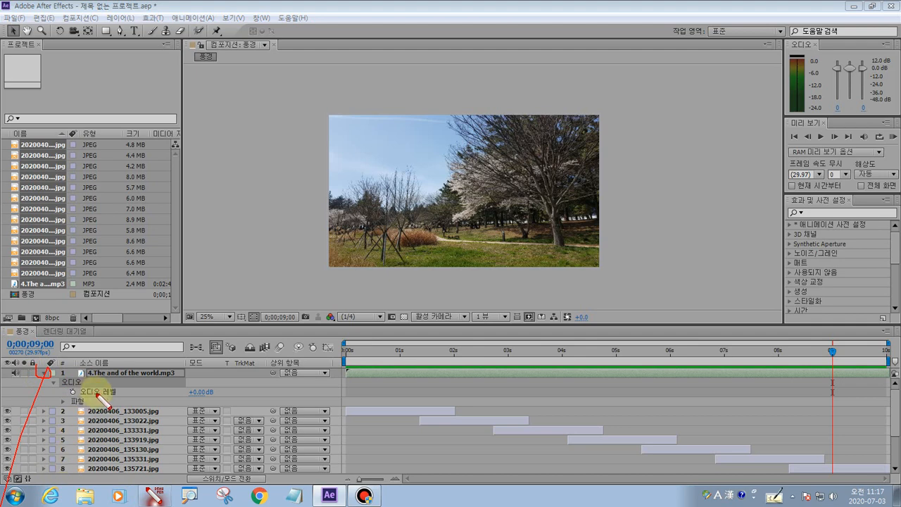
left_click_drag(79, 396, 125, 401)
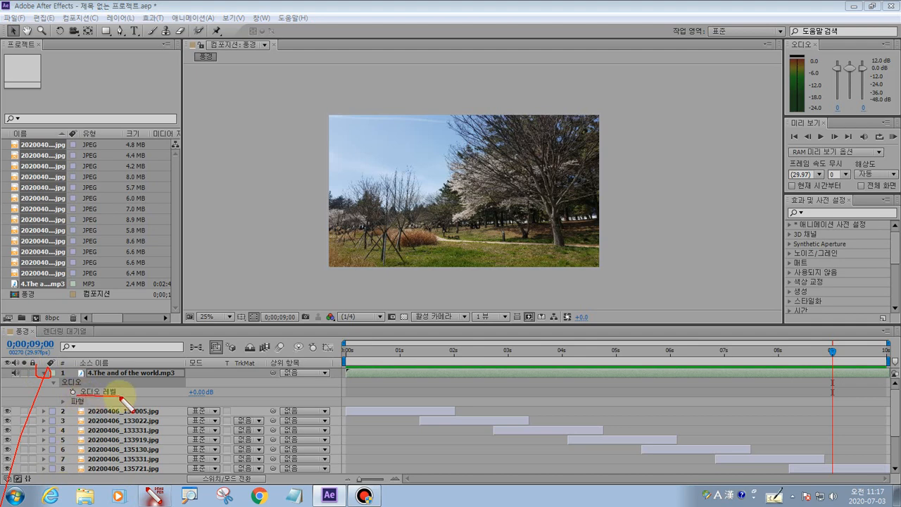
left_click_drag(52, 385, 83, 387)
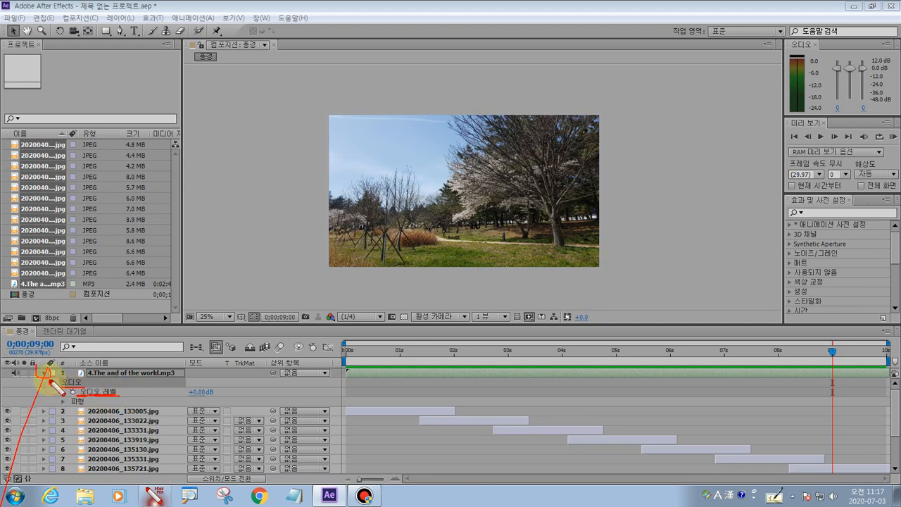
left_click_drag(51, 380, 63, 407)
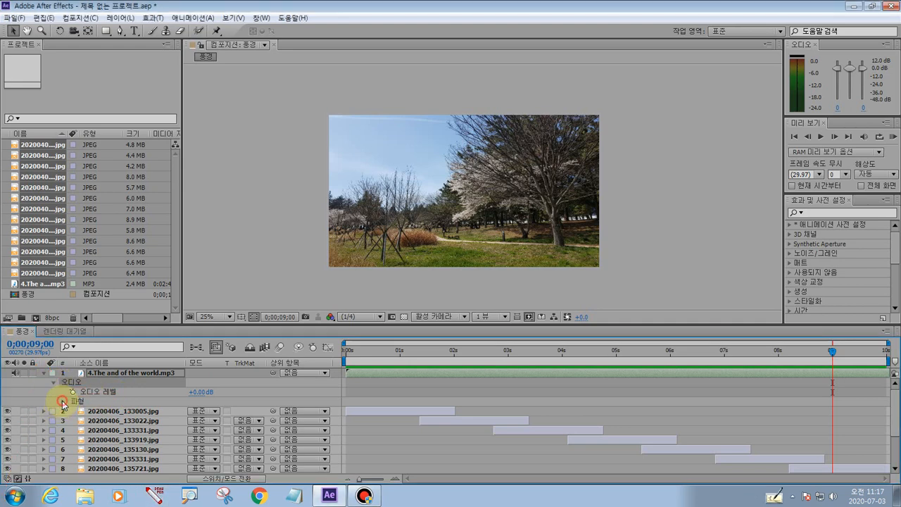
left_click(63, 401)
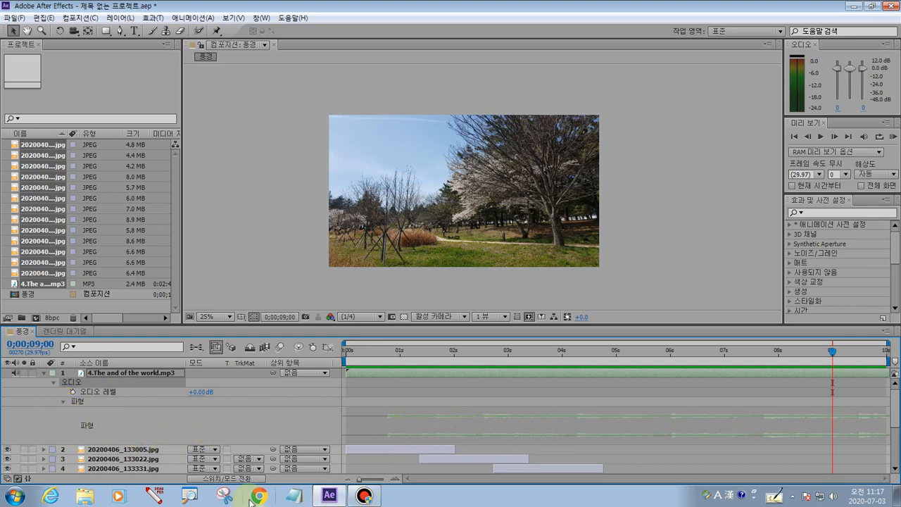
Move the current time to 0;00;00;23, where the silent lead-in of the music's waveform ends
left_click(153, 495)
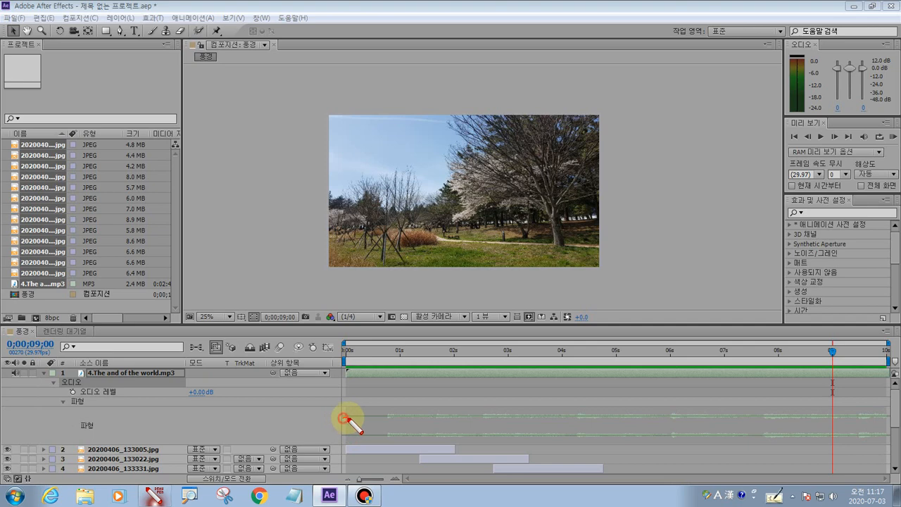
mouse_move(344, 418)
left_mouse_down()
mouse_move(388, 418)
mouse_move(350, 441)
mouse_move(383, 436)
left_mouse_up()
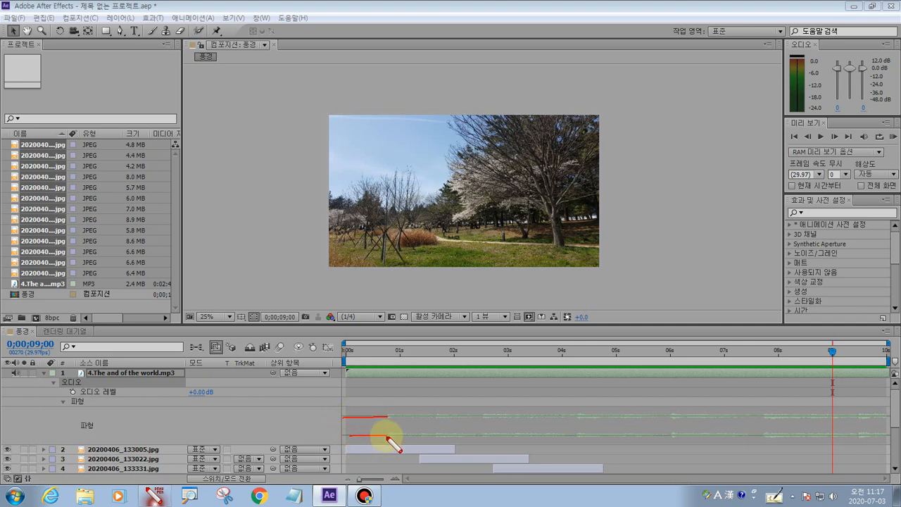
key("Escape")
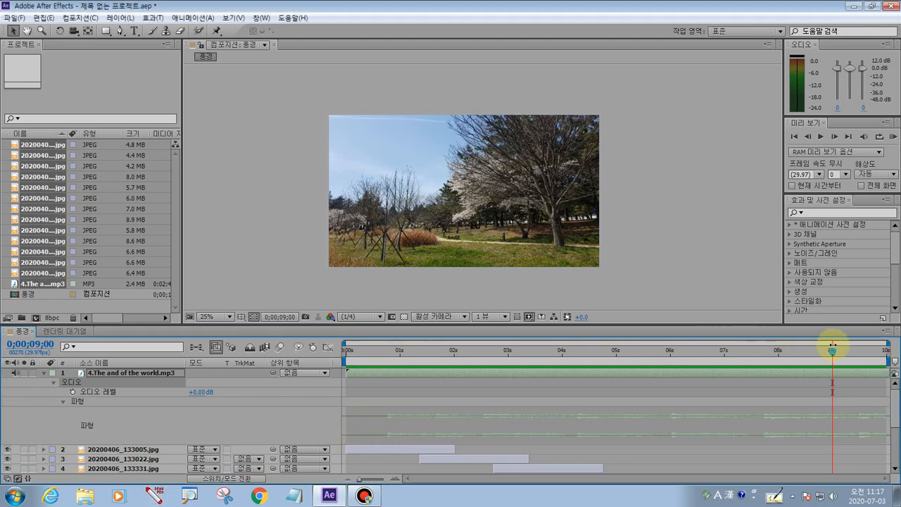
left_click_drag(831, 352, 387, 350)
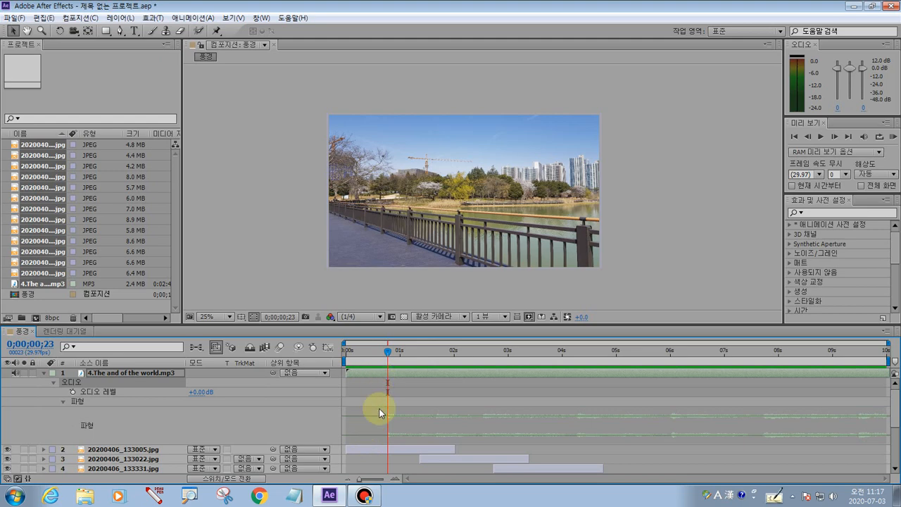
left_click(156, 496)
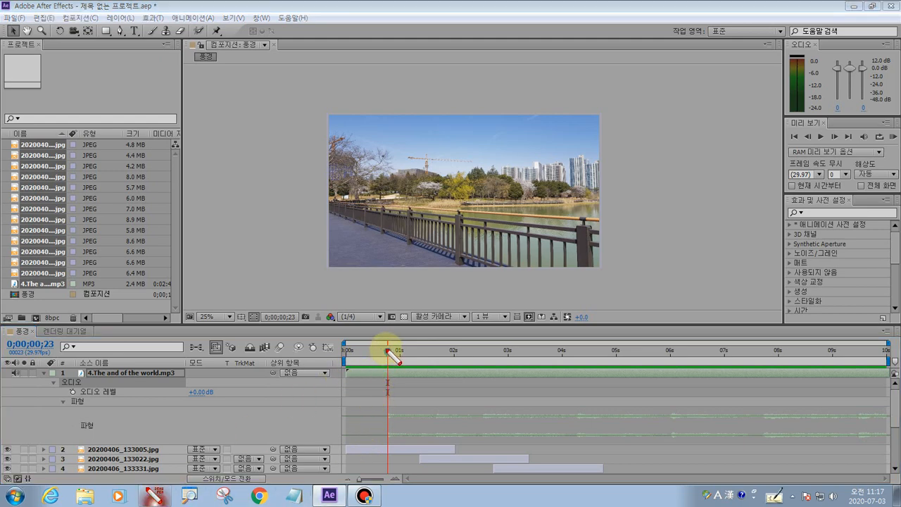
Trim the start of the MP3 layer to the current time, 0;00;00;23
mouse_move(387, 343)
left_mouse_down()
mouse_move(383, 457)
mouse_move(386, 347)
left_mouse_up()
key("Escape")
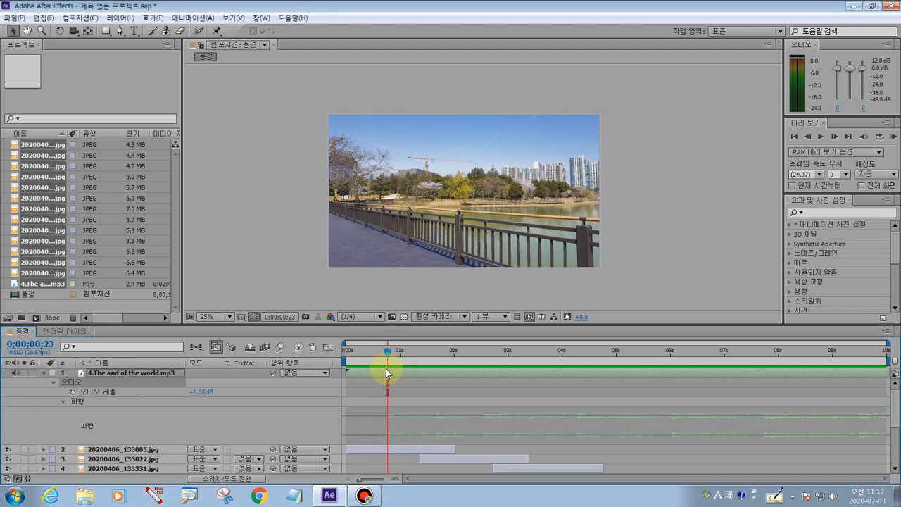
key("alt+[")
left_click(150, 494)
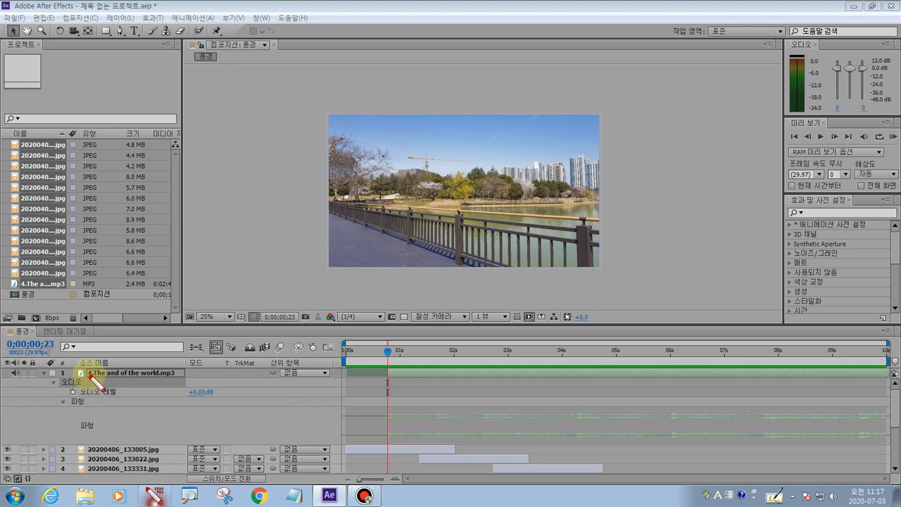
mouse_move(51, 380)
left_mouse_down()
mouse_move(38, 367)
mouse_move(58, 381)
mouse_move(59, 403)
left_mouse_up()
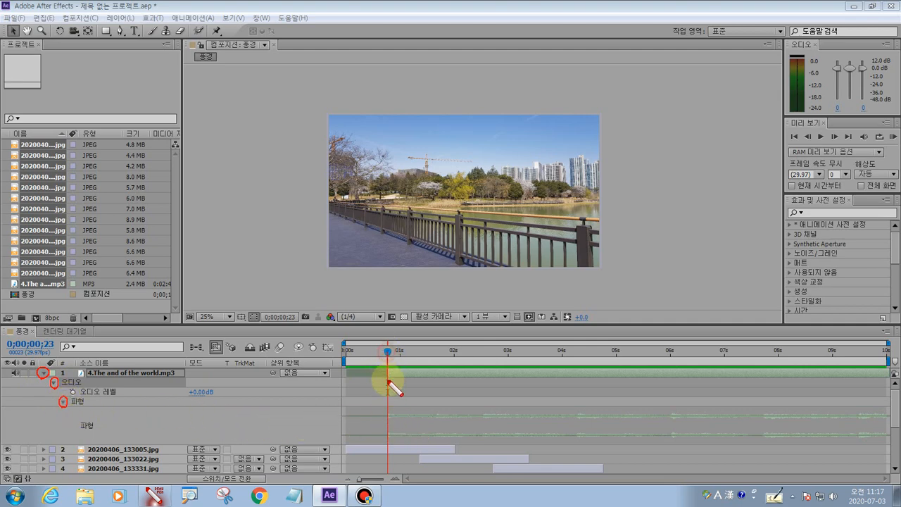
left_click_drag(389, 424, 388, 446)
key("Escape")
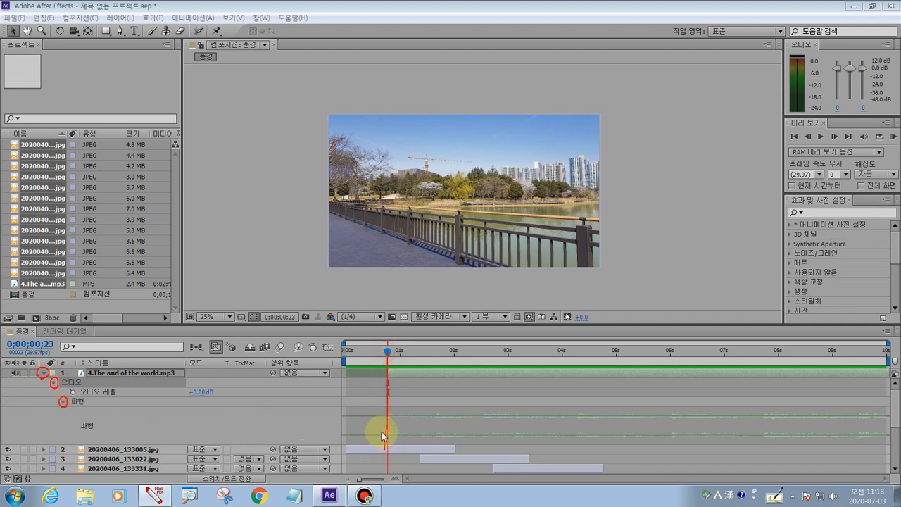
Slide the trimmed MP3 layer back in the timeline so that it starts at 0;00;00;00
left_click_drag(398, 374, 357, 373)
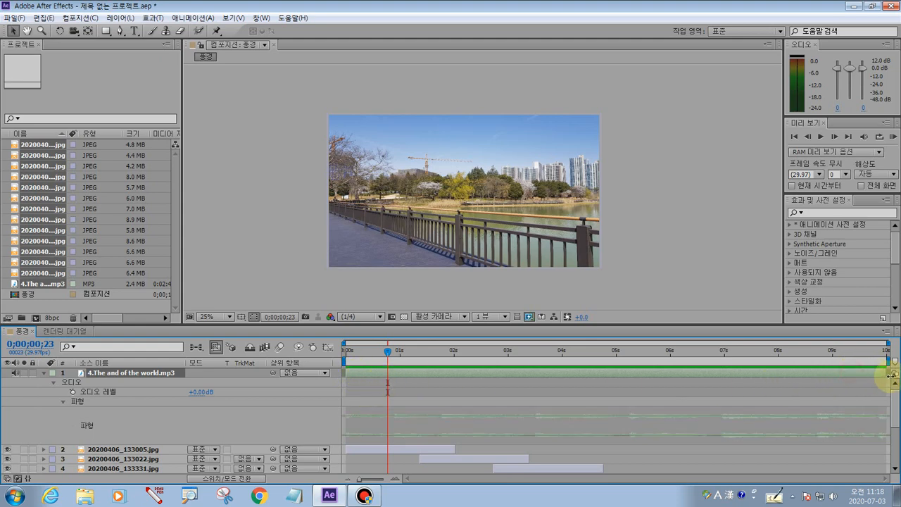
mouse_move(884, 378)
left_mouse_down()
mouse_move(814, 375)
mouse_move(882, 381)
left_mouse_up()
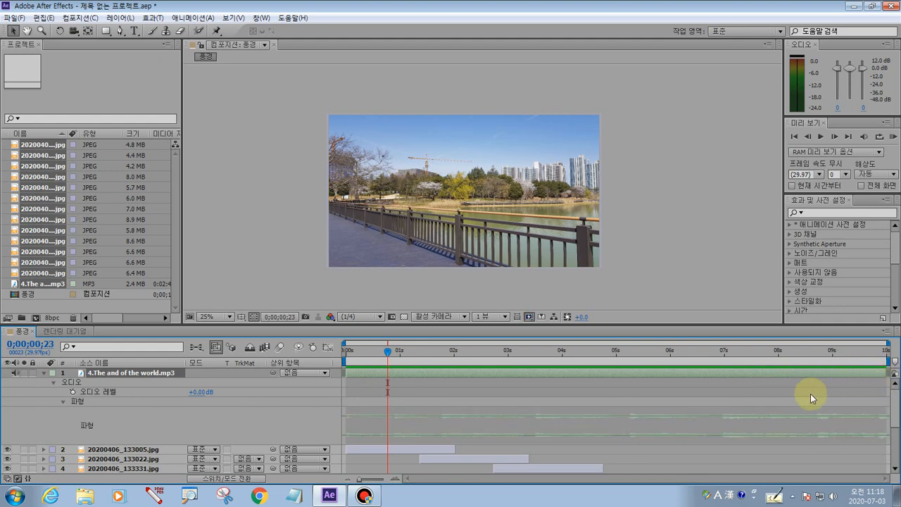
left_click(153, 496)
left_click_drag(341, 435, 387, 414)
mouse_move(341, 433)
left_mouse_down()
mouse_move(388, 414)
mouse_move(838, 408)
mouse_move(864, 418)
mouse_move(884, 444)
mouse_move(858, 439)
left_mouse_up()
key("Escape")
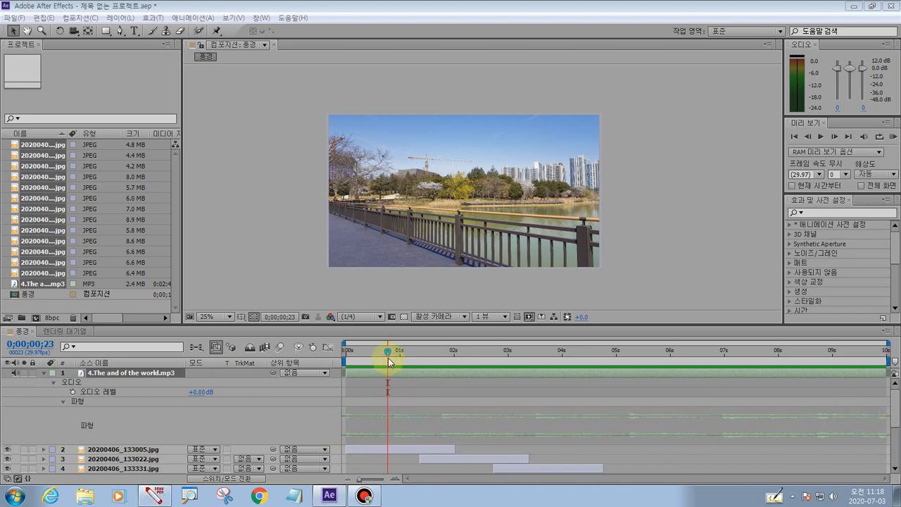
Enable keyframing for the MP3 layer's Audio Levels (오디오 레벨) with a first keyframe at 0;00;00;00
left_click_drag(388, 351, 345, 352)
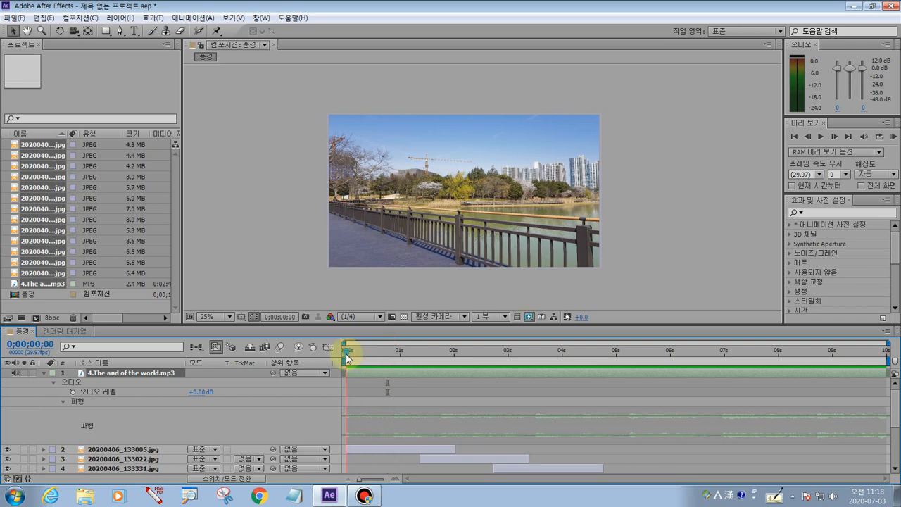
left_click(156, 495)
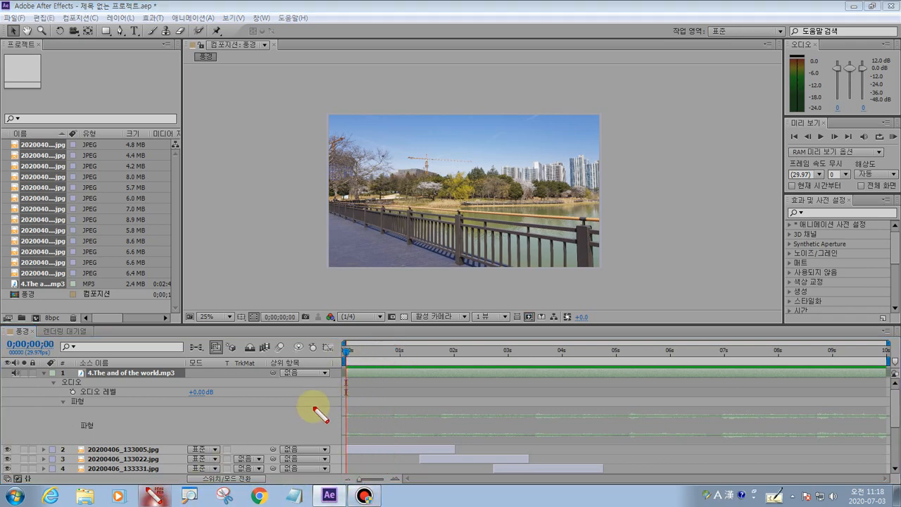
mouse_move(346, 328)
left_mouse_down()
mouse_move(349, 463)
mouse_move(346, 324)
left_mouse_up()
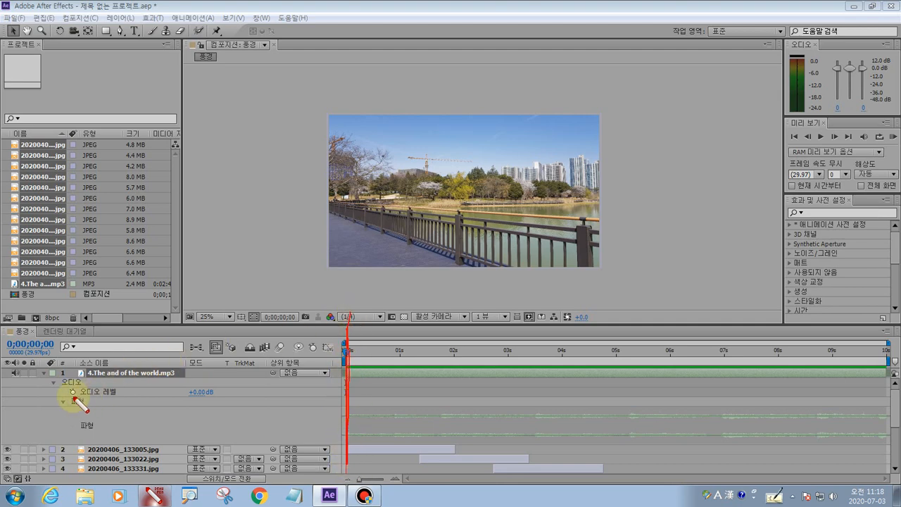
mouse_move(73, 396)
left_mouse_down()
mouse_move(124, 397)
mouse_move(122, 386)
mouse_move(104, 394)
mouse_move(74, 391)
left_mouse_up()
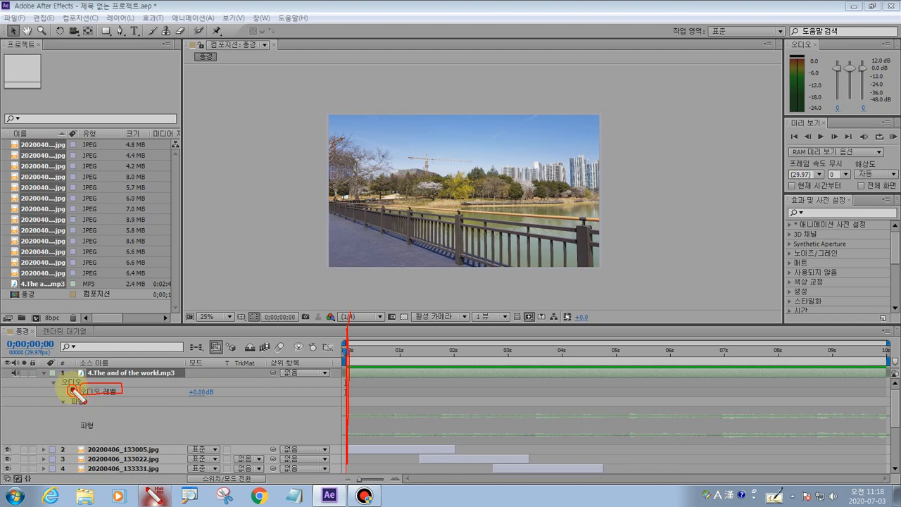
key("Escape")
left_click(72, 392)
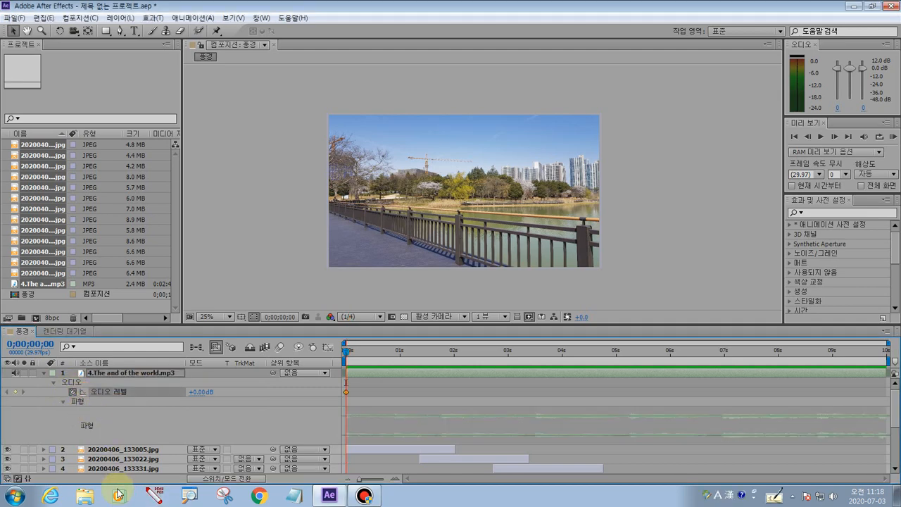
left_click(153, 496)
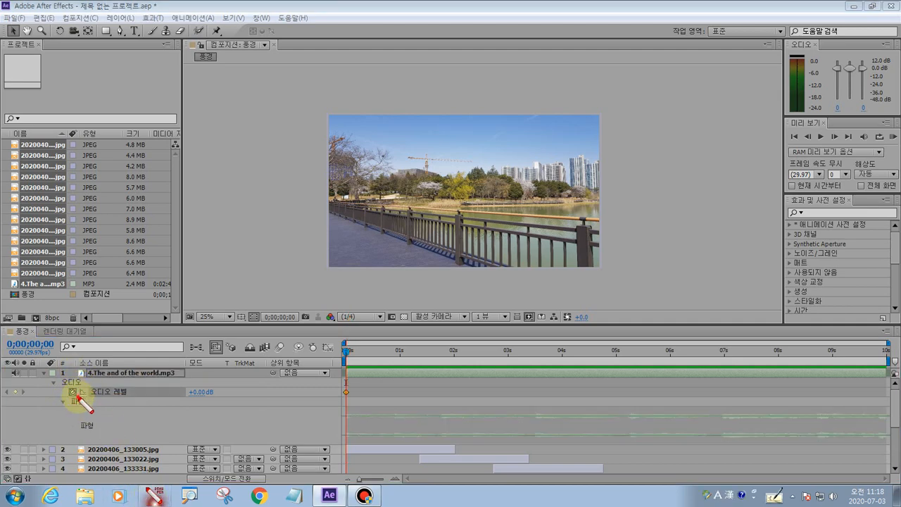
left_click_drag(81, 389, 78, 398)
mouse_move(349, 400)
left_mouse_down()
mouse_move(347, 385)
mouse_move(353, 400)
left_mouse_up()
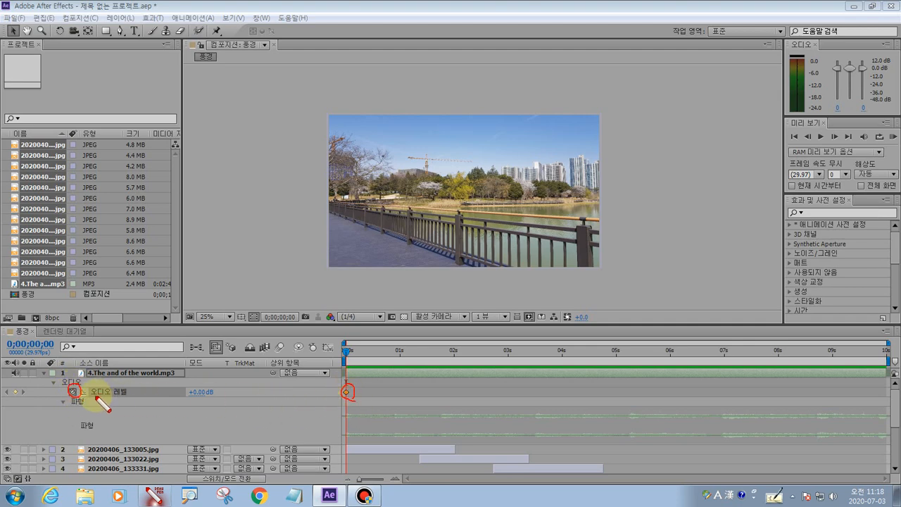
left_click_drag(91, 396, 130, 396)
mouse_move(226, 393)
left_mouse_down()
mouse_move(211, 385)
mouse_move(182, 395)
mouse_move(206, 401)
left_mouse_up()
key("Escape")
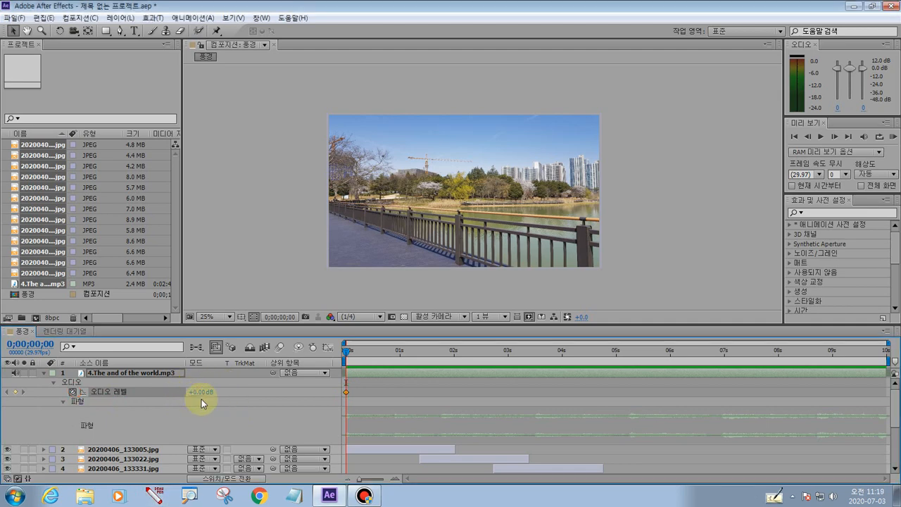
Set the Audio Levels keyframe at 0;00;00;00 to -29 dB and preview the opening of the composition
left_click(154, 495)
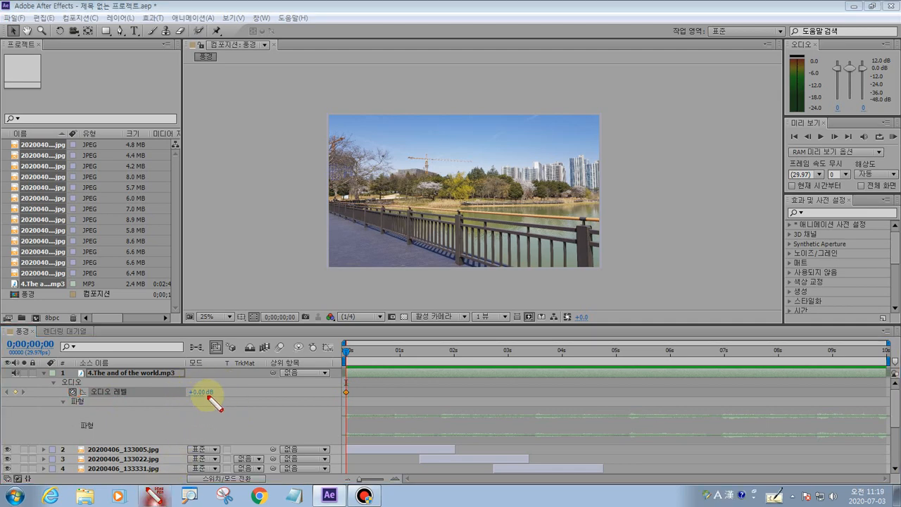
mouse_move(210, 399)
left_mouse_down()
mouse_move(194, 399)
mouse_move(217, 389)
mouse_move(212, 399)
mouse_move(187, 394)
left_mouse_up()
key("Escape")
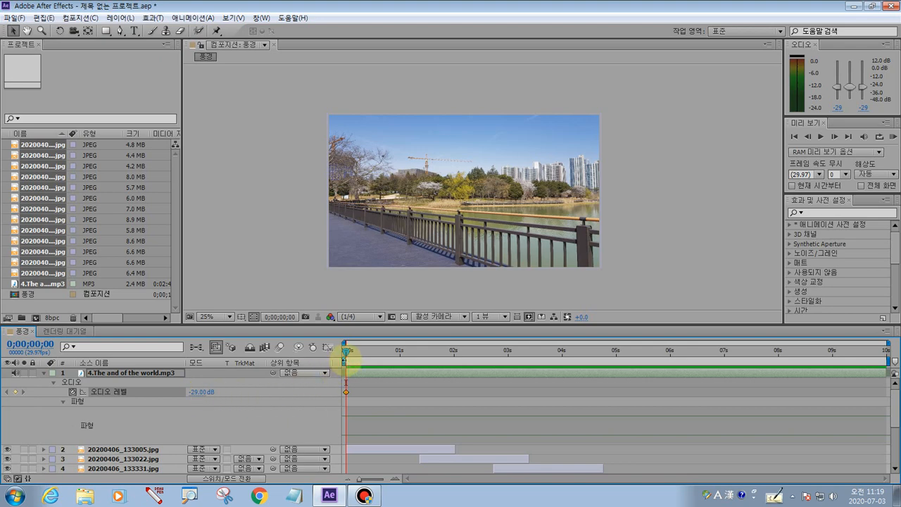
left_click_drag(347, 357, 346, 355)
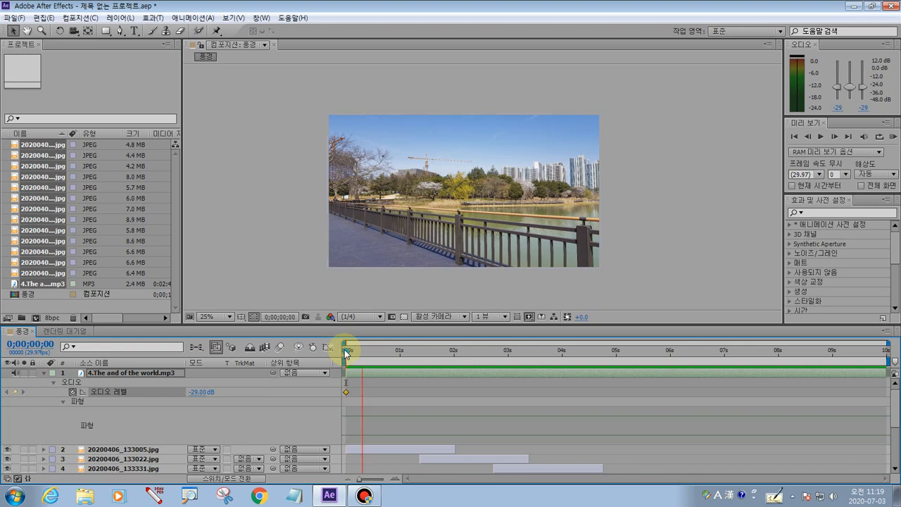
key("space")
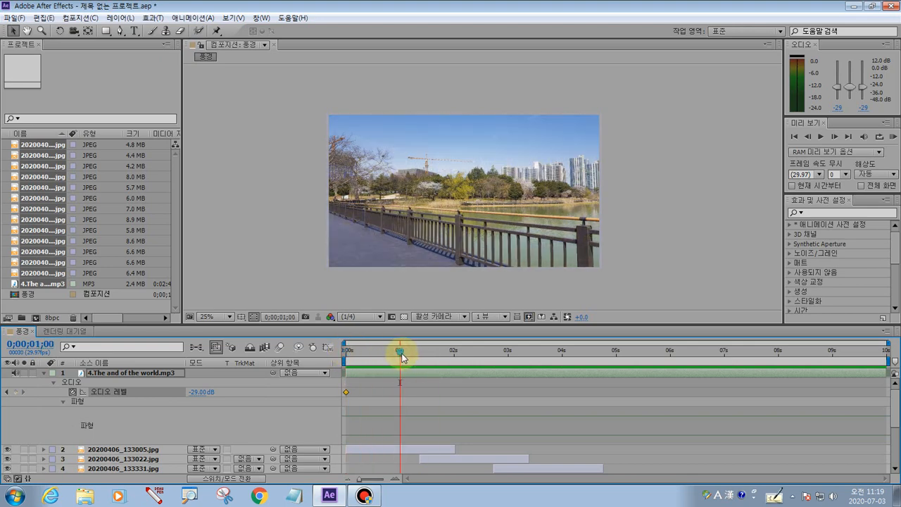
Add an Audio Levels keyframe of 0 dB at 0;00;01;00 on the MP3 layer
left_click_drag(401, 353, 401, 353)
type("0")
key("Return")
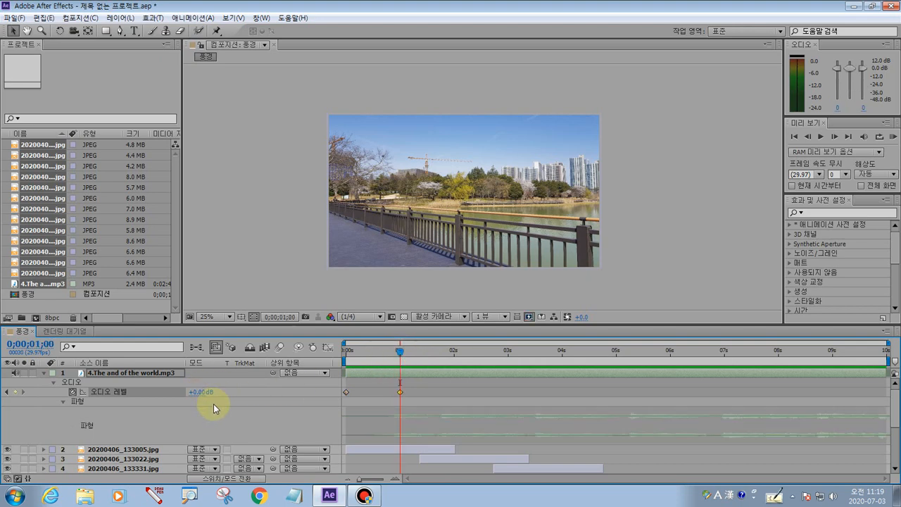
Return to 0;00;00;00 and set the first Audio Levels keyframe to -12 dB
left_click_drag(401, 356, 345, 357)
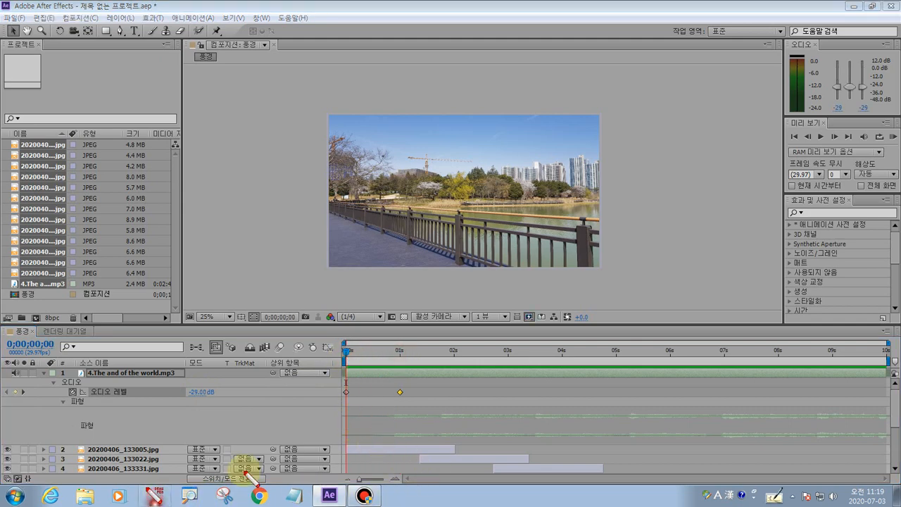
mouse_move(331, 406)
left_mouse_down()
mouse_move(395, 387)
mouse_move(390, 395)
mouse_move(347, 385)
left_mouse_up()
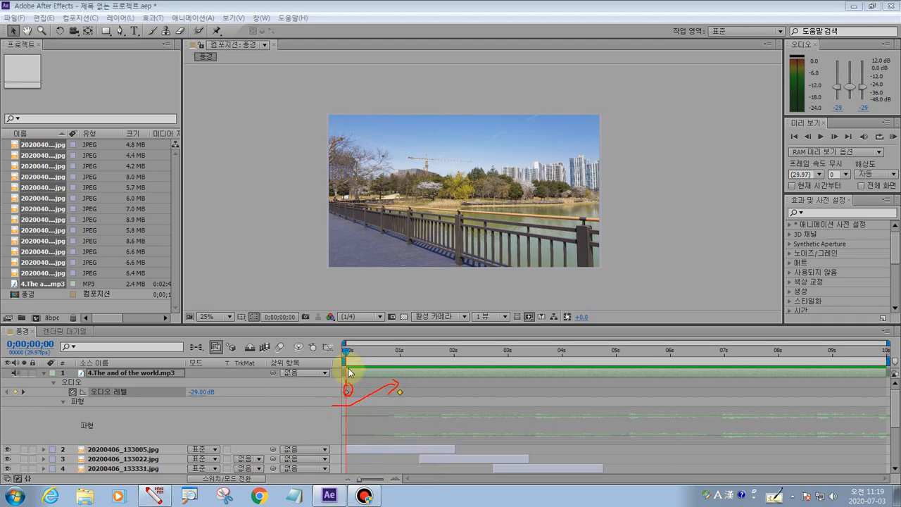
key("Escape")
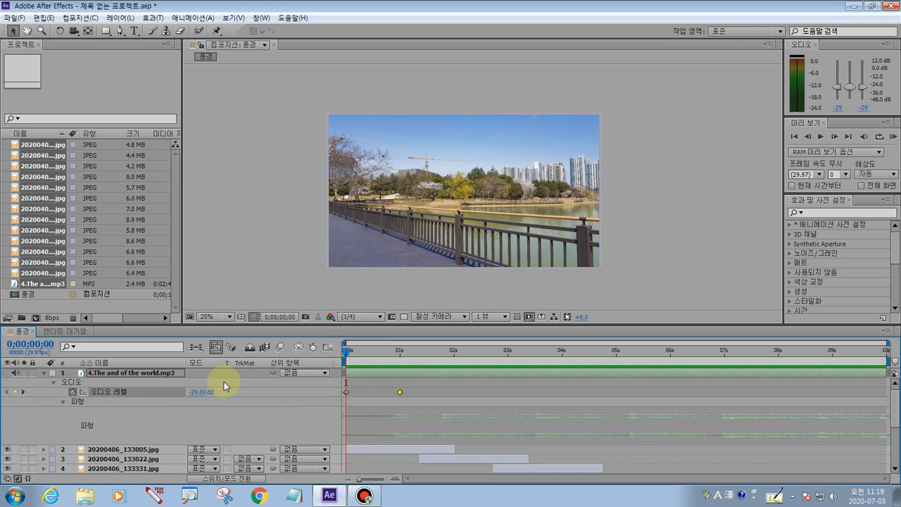
type("-12")
key("Return")
left_click(153, 496)
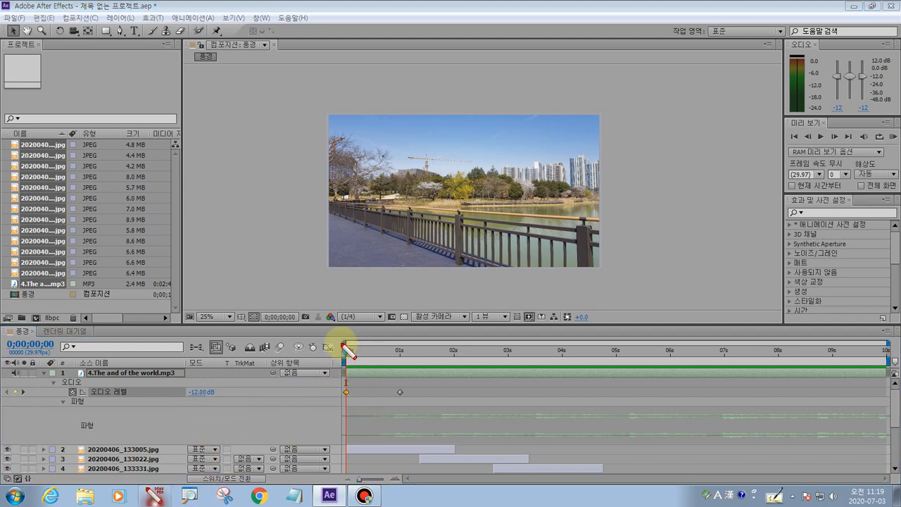
mouse_move(344, 380)
left_mouse_down()
mouse_move(346, 418)
mouse_move(355, 418)
mouse_move(357, 381)
left_mouse_up()
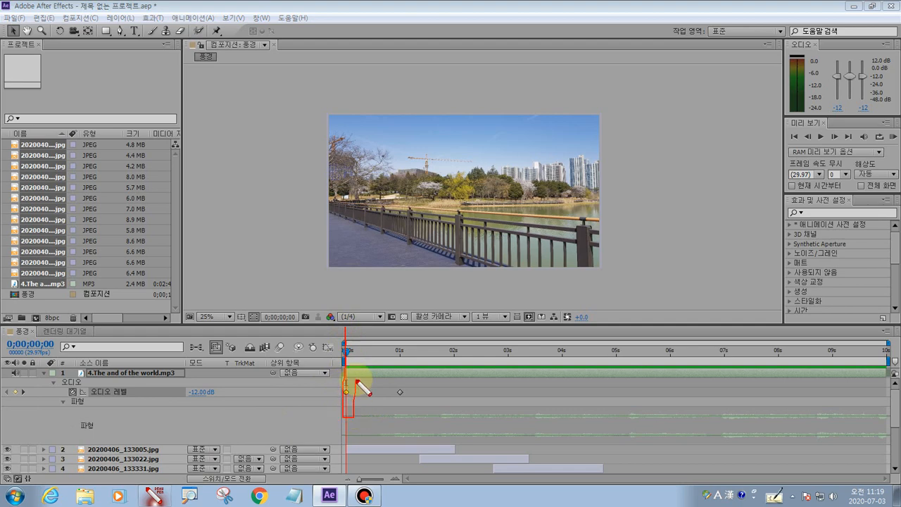
mouse_move(180, 396)
left_mouse_down()
mouse_move(214, 393)
mouse_move(191, 385)
mouse_move(187, 394)
left_mouse_up()
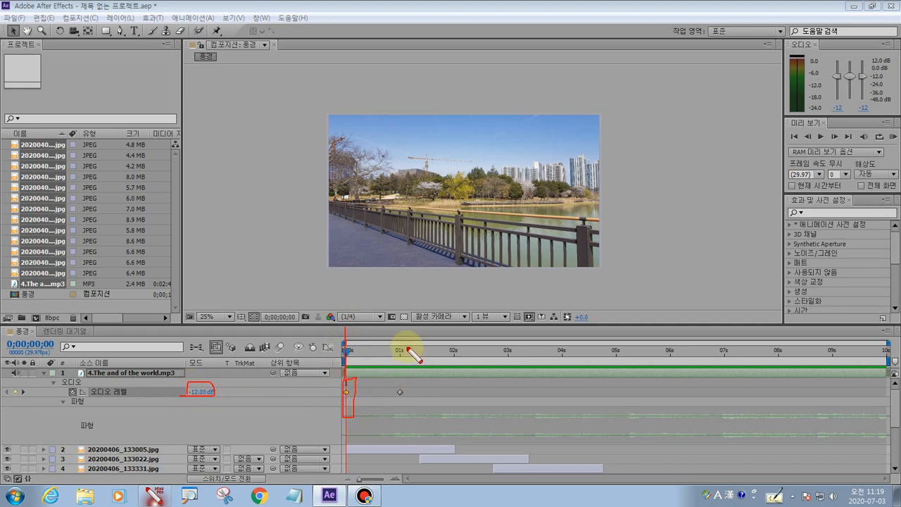
left_click_drag(400, 332, 400, 453)
mouse_move(394, 388)
left_mouse_down()
mouse_move(403, 399)
mouse_move(407, 389)
mouse_move(406, 401)
left_mouse_up()
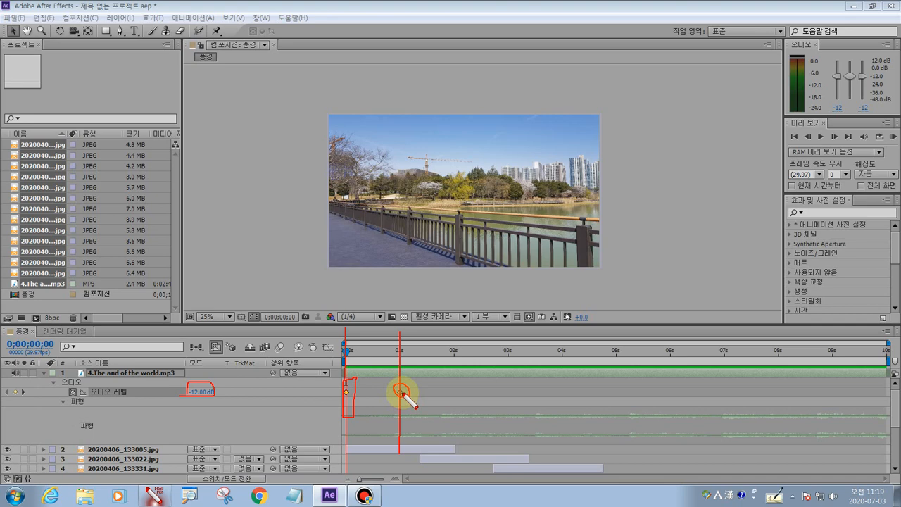
key("Escape")
Add an Audio Levels keyframe of 12 dB at 0;00;02;00 on the MP3 layer
left_click(400, 350)
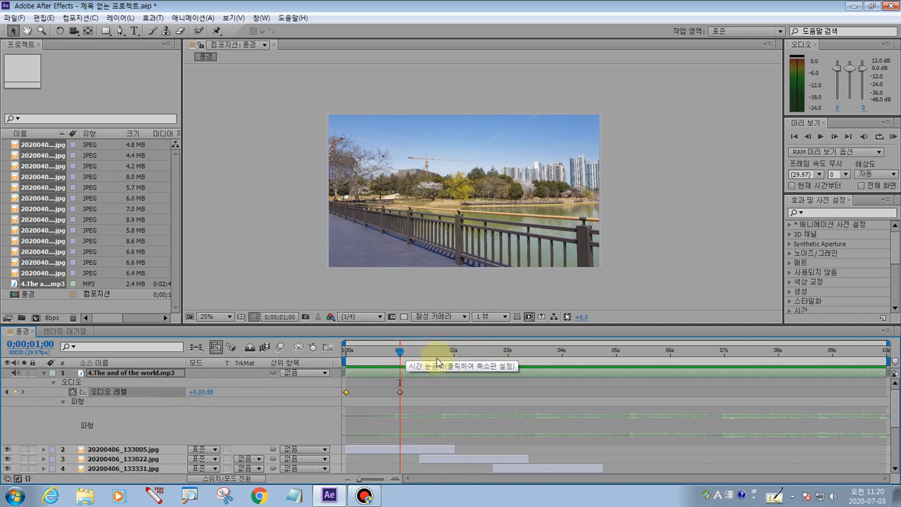
left_click_drag(398, 350, 452, 351)
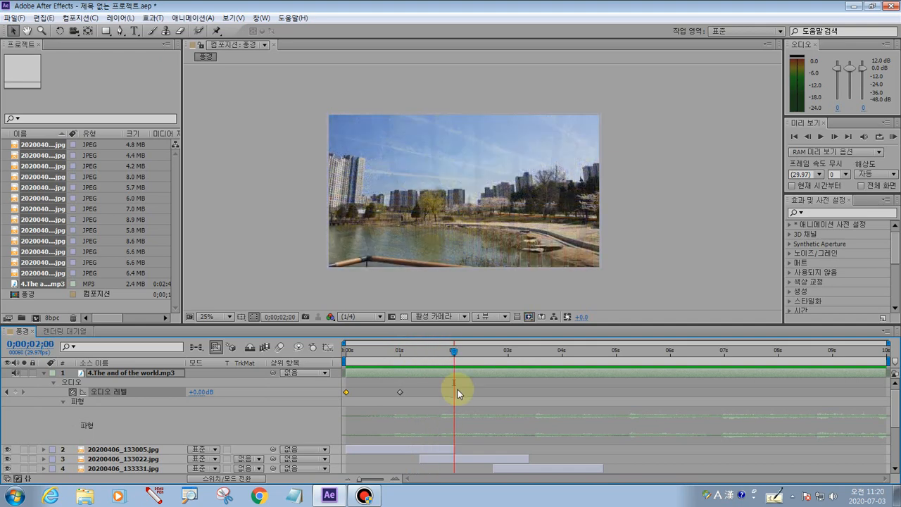
left_click(195, 395)
type("12")
key("Return")
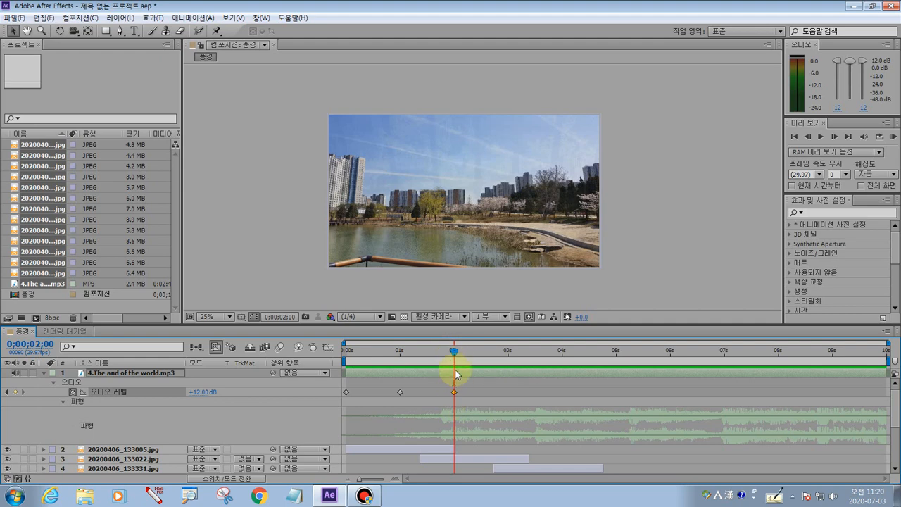
Add an Audio Levels keyframe at 0;00;03;00 that brings the music to 0 dB
left_click_drag(455, 354, 509, 353)
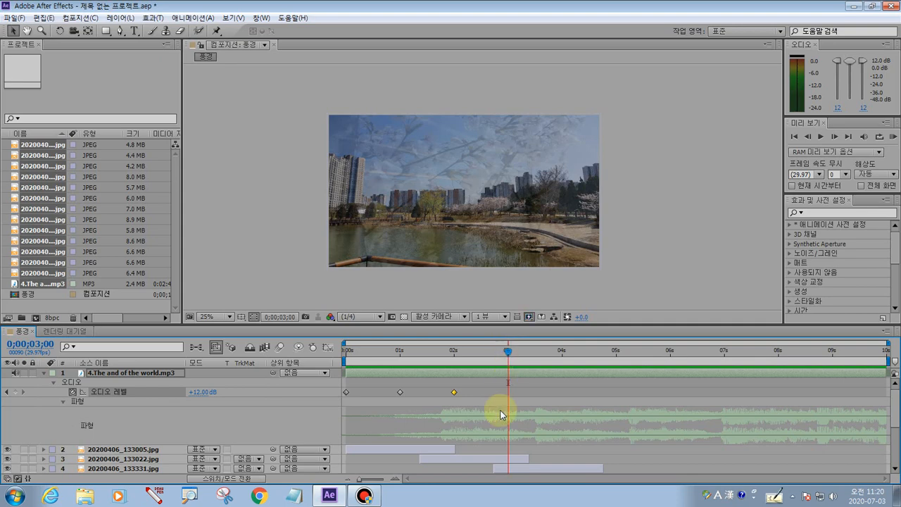
type("0")
key("Return")
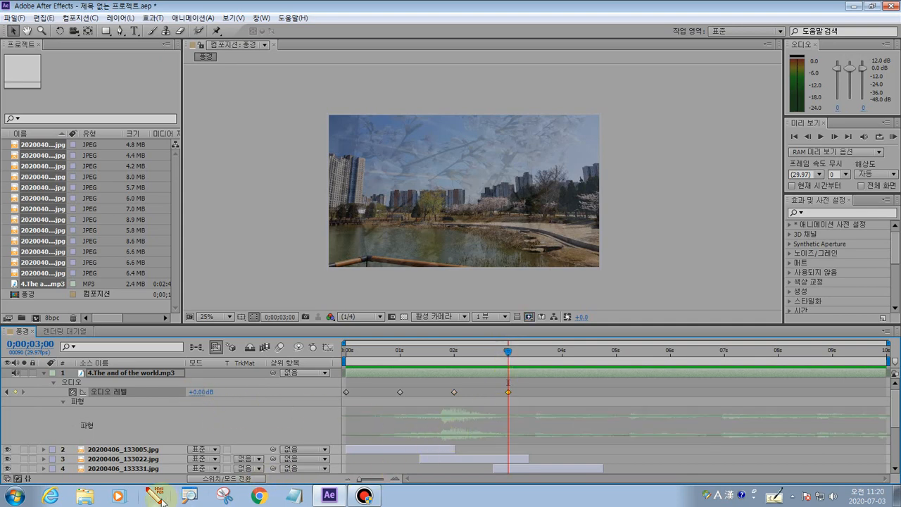
left_click(153, 495)
mouse_move(466, 432)
left_mouse_down()
mouse_move(444, 443)
mouse_move(452, 389)
mouse_move(471, 414)
mouse_move(454, 438)
left_mouse_up()
mouse_move(380, 415)
left_mouse_down()
mouse_move(427, 410)
mouse_move(453, 391)
mouse_move(507, 425)
mouse_move(498, 430)
left_mouse_up()
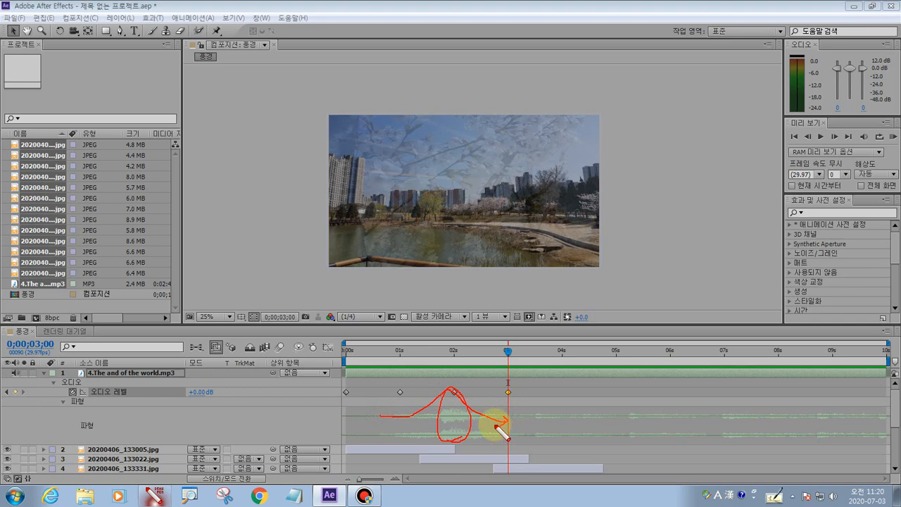
key("Escape")
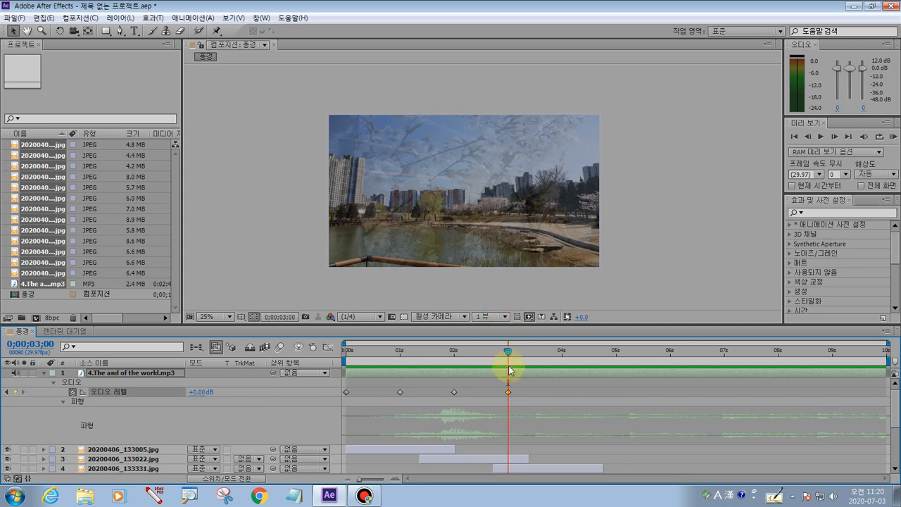
Add an Audio Levels keyframe at 0;00;08;29 on the MP3 layer, keeping the music at 0 dB
mouse_move(508, 349)
left_mouse_down()
mouse_move(828, 349)
mouse_move(835, 442)
left_mouse_up()
left_click(154, 495)
mouse_move(888, 337)
left_mouse_down()
mouse_move(886, 420)
mouse_move(857, 408)
mouse_move(884, 421)
mouse_move(875, 423)
left_mouse_up()
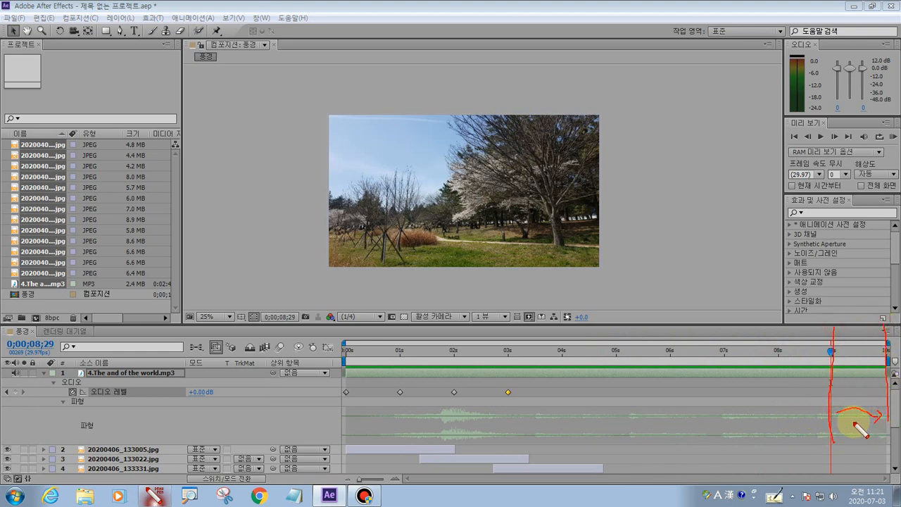
mouse_move(222, 396)
left_mouse_down()
mouse_move(184, 399)
mouse_move(204, 384)
mouse_move(214, 404)
left_mouse_up()
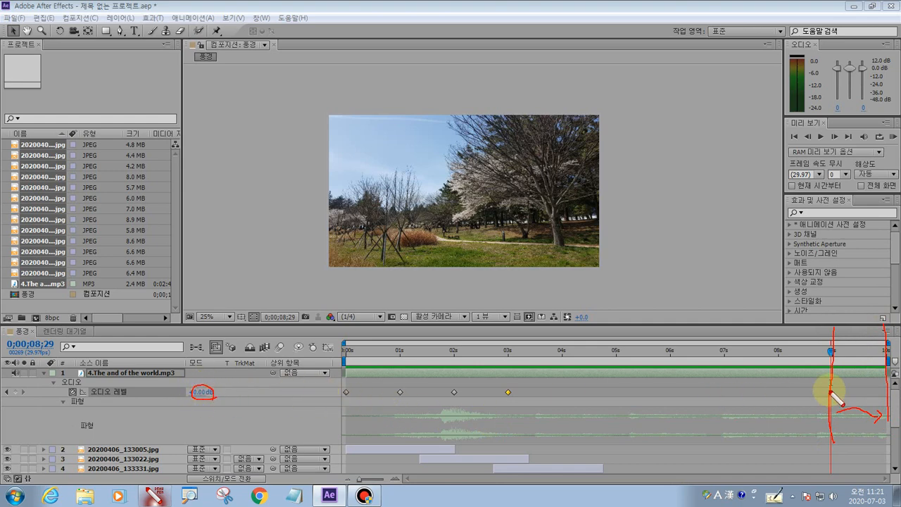
left_click_drag(832, 328, 831, 449)
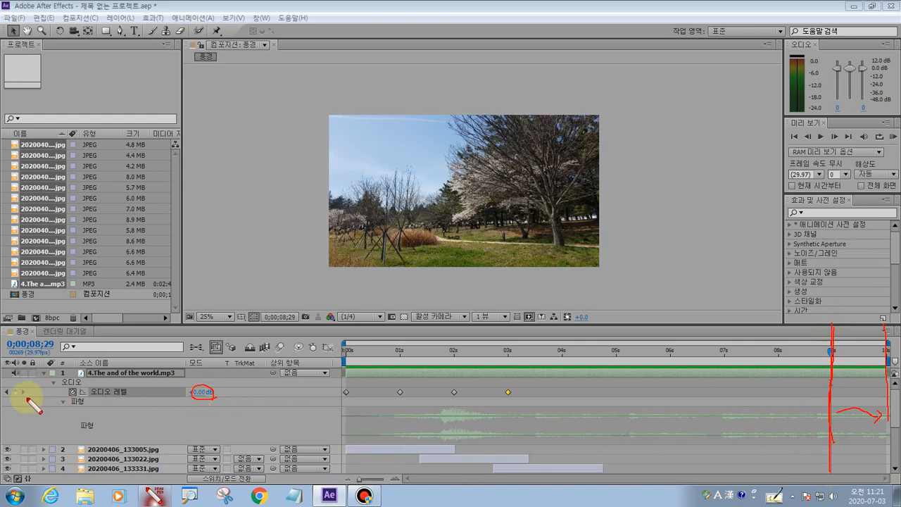
mouse_move(7, 403)
left_mouse_down()
mouse_move(28, 387)
mouse_move(24, 400)
mouse_move(7, 396)
left_mouse_up()
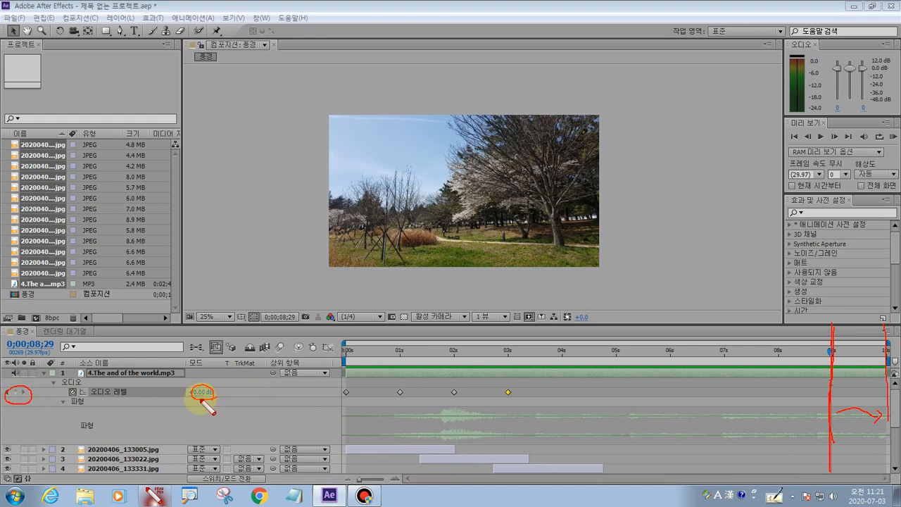
key("Escape")
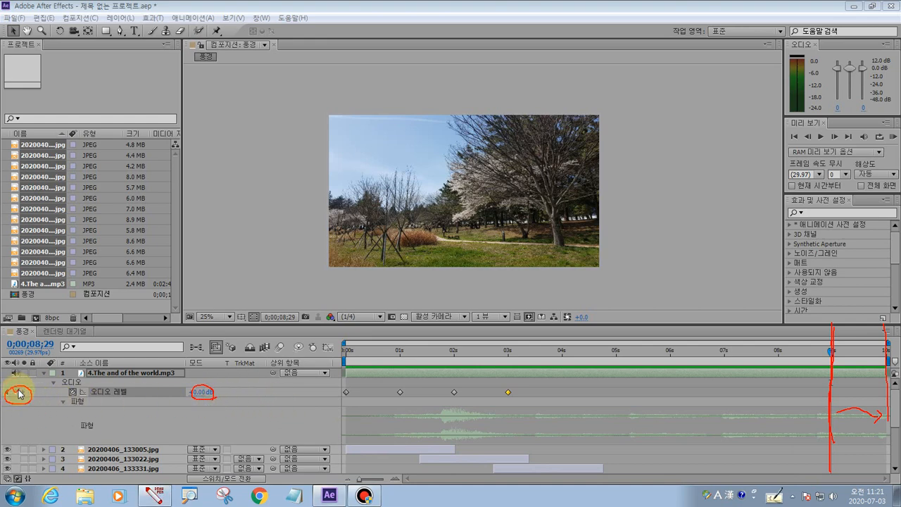
left_click(16, 392)
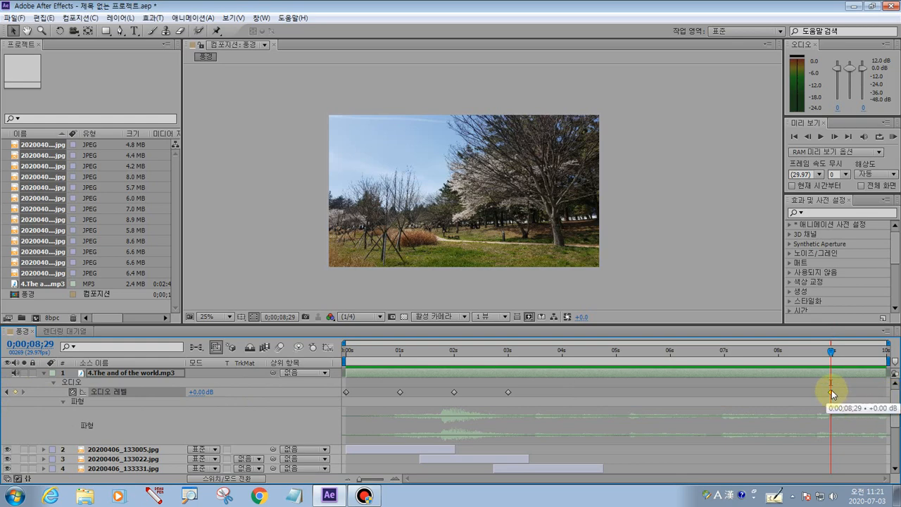
Fade out the music by setting an Audio Levels keyframe of -12 dB at 0;00;09;29
left_click_drag(831, 350, 885, 350)
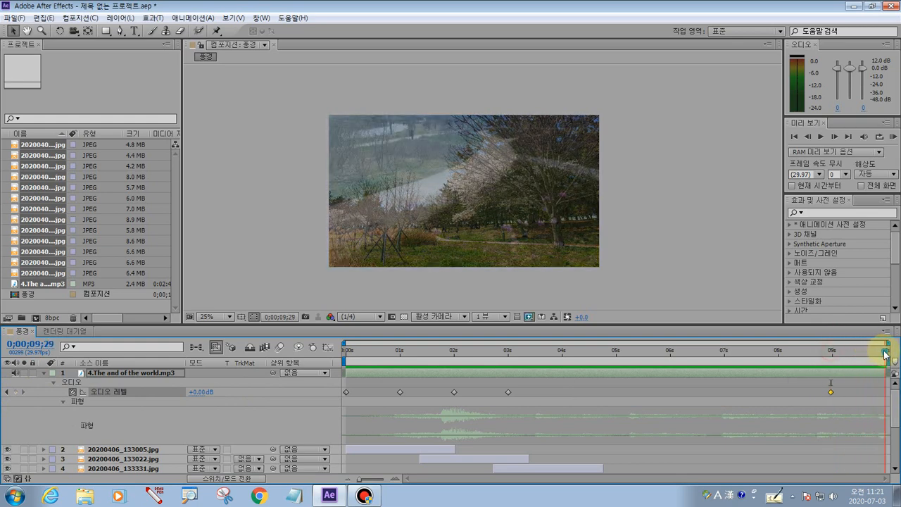
left_click(201, 392)
type("-")
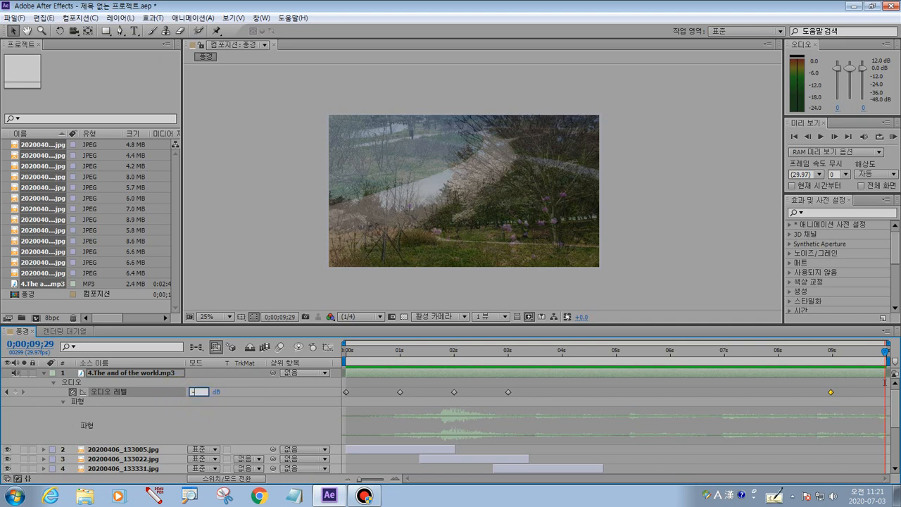
type("12")
key("Return")
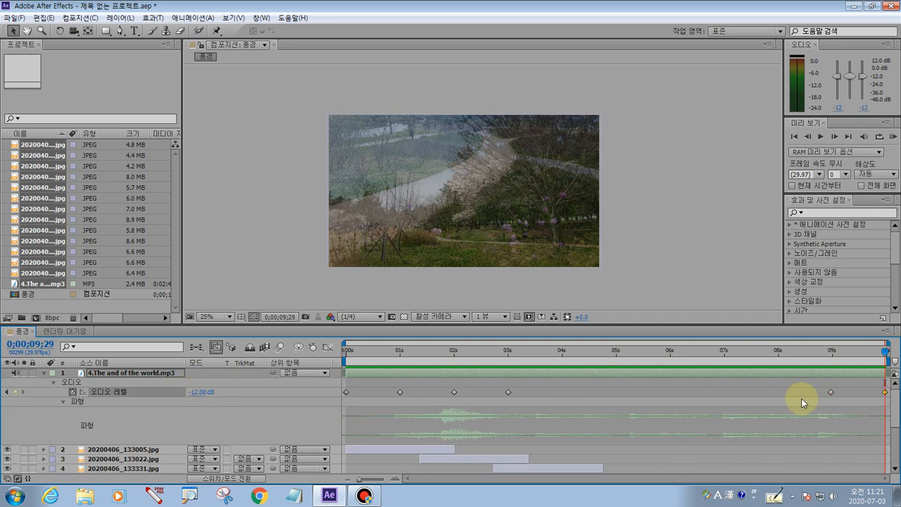
left_click(162, 494)
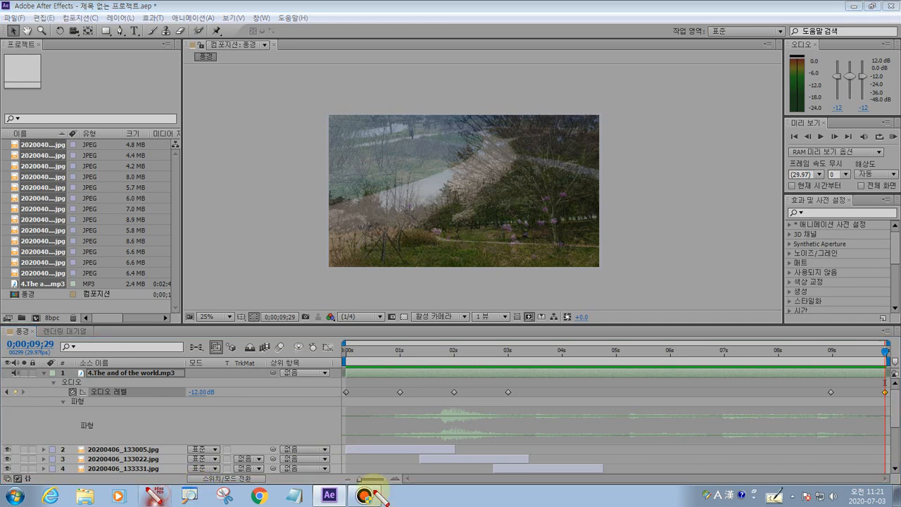
mouse_move(835, 388)
left_mouse_down()
mouse_move(893, 407)
mouse_move(824, 442)
mouse_move(864, 405)
mouse_move(869, 448)
mouse_move(851, 468)
left_mouse_up()
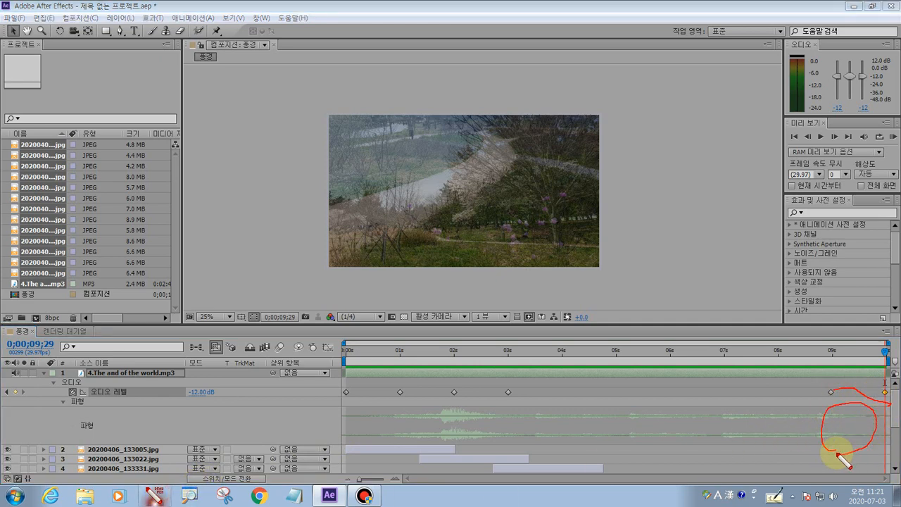
key("Escape")
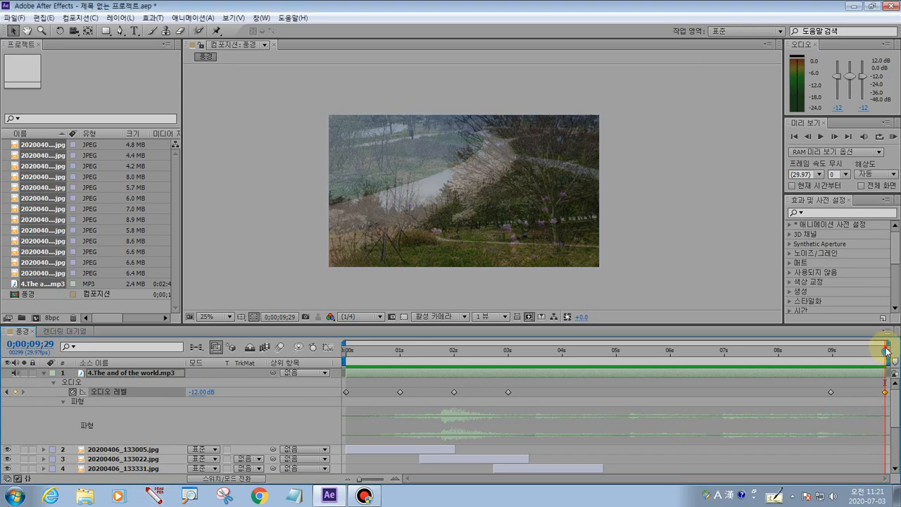
Return to 0;00;00;00 and play the composition to check the music's volume changes
left_click_drag(885, 350, 342, 348)
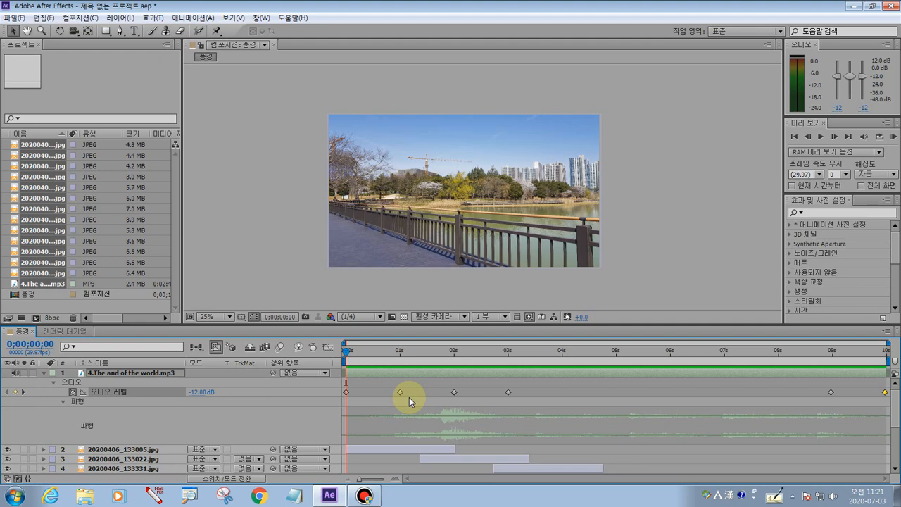
key("space")
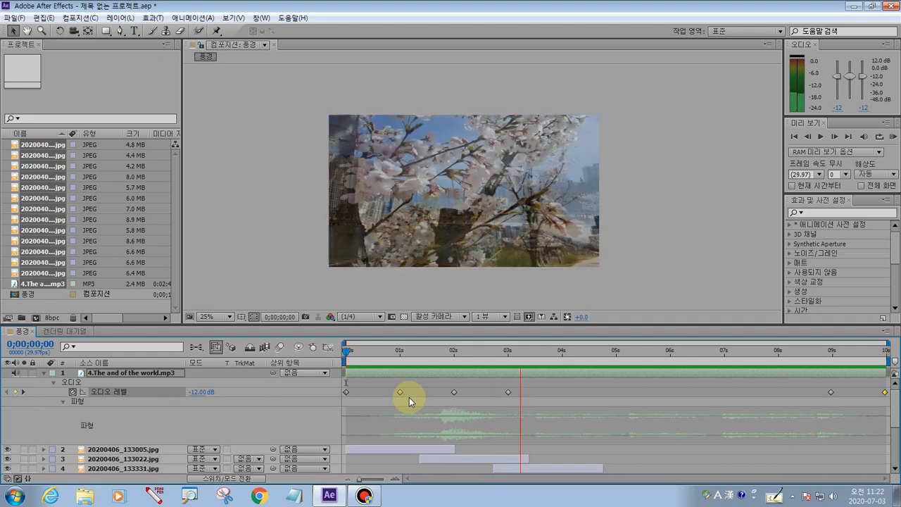
key("space")
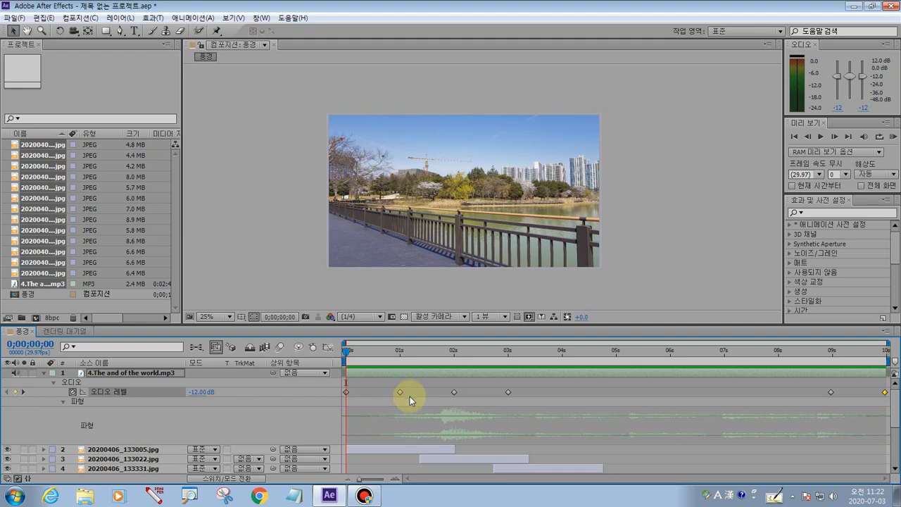
left_click(158, 497)
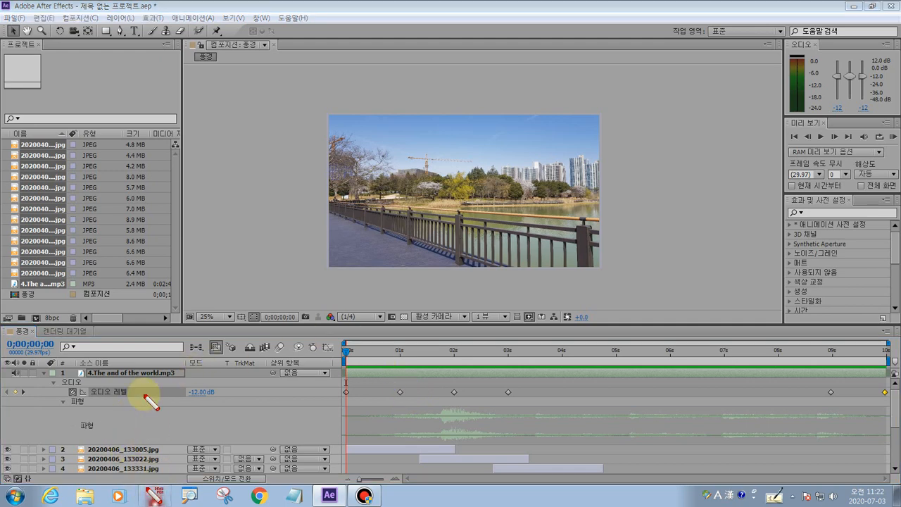
mouse_move(141, 391)
left_mouse_down()
mouse_move(120, 396)
mouse_move(135, 399)
left_mouse_up()
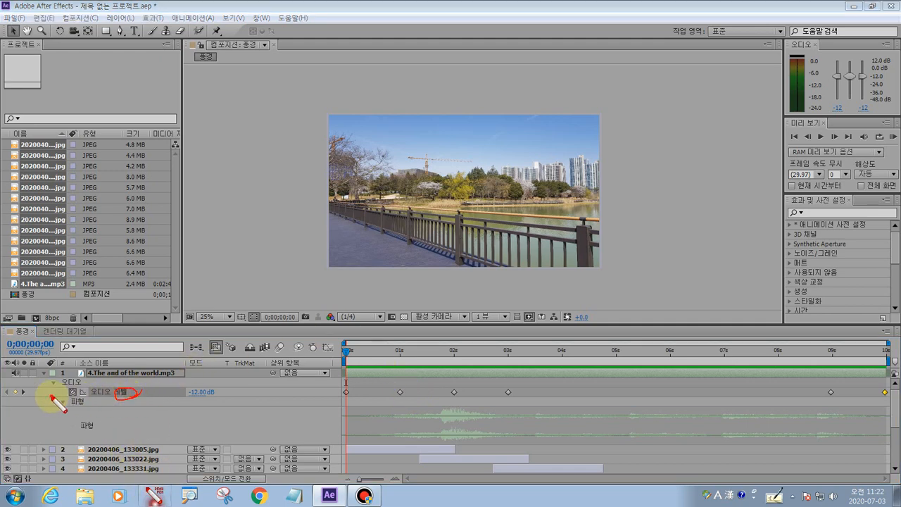
left_click_drag(52, 396, 217, 396)
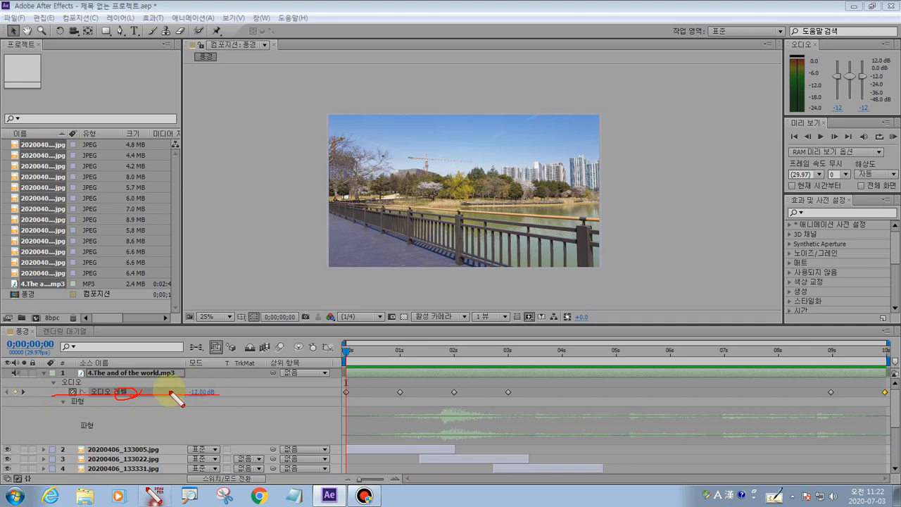
key("Escape")
Collapse the audio properties and the MP3 layer in the timeline
left_click(53, 382)
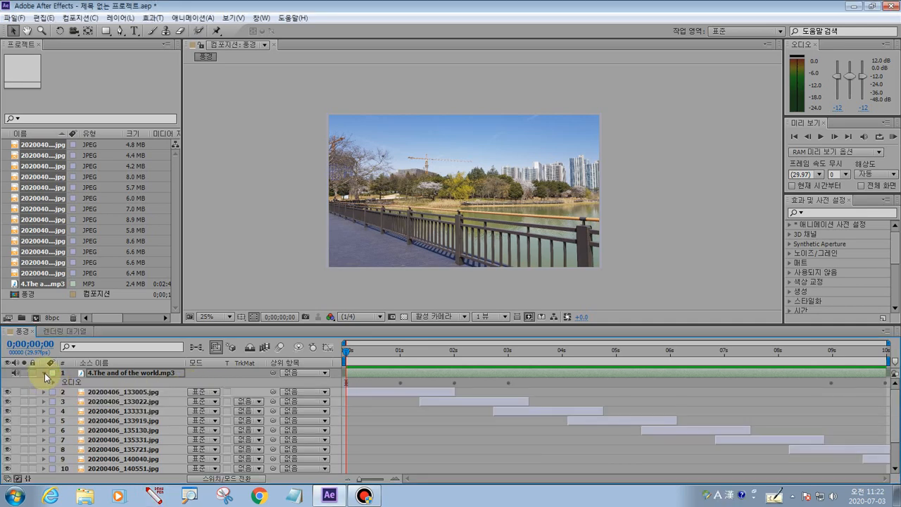
left_click(44, 372)
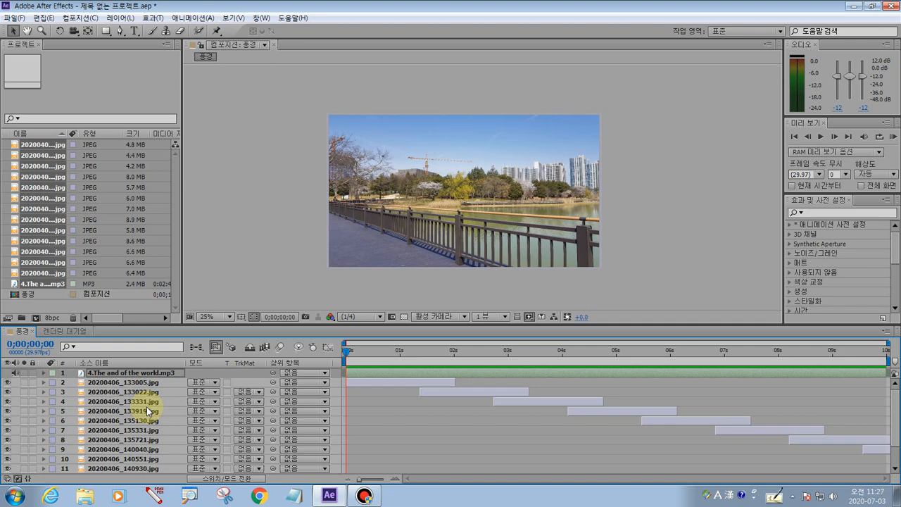
Open the 20200406_133005.jpg layer in its own viewer, compare it with the 풍경 composition view, and close the layer viewer
left_click(104, 384)
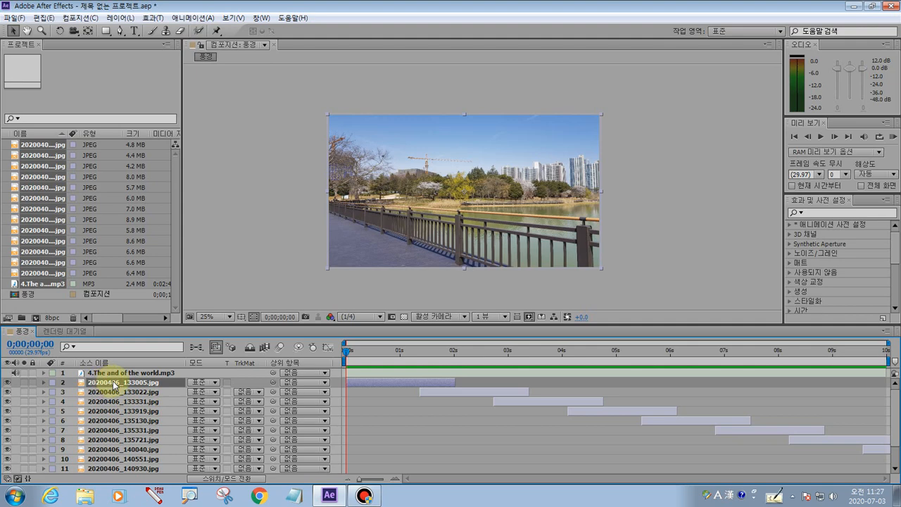
double_click(113, 385)
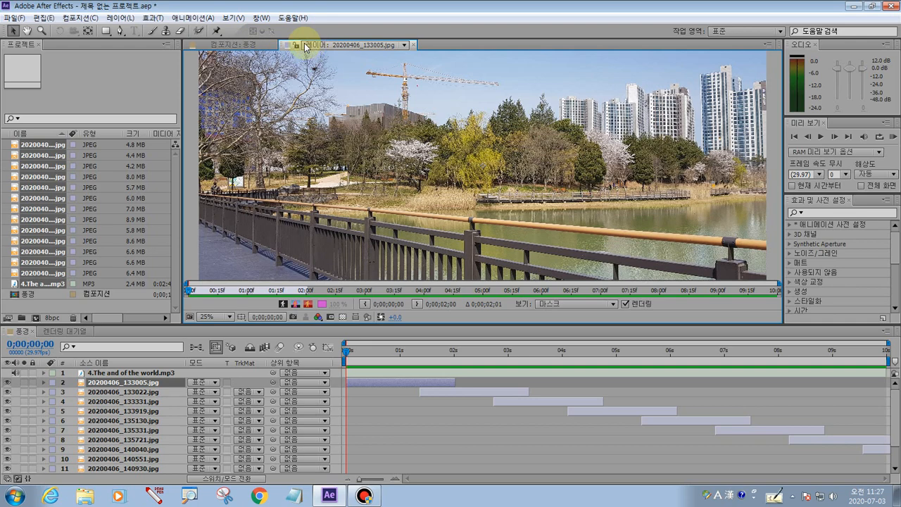
left_click(232, 46)
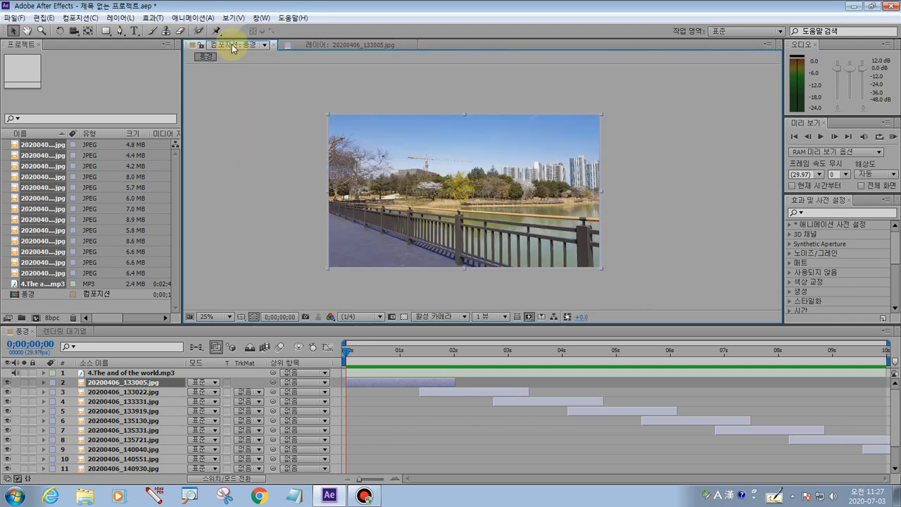
left_click(331, 47)
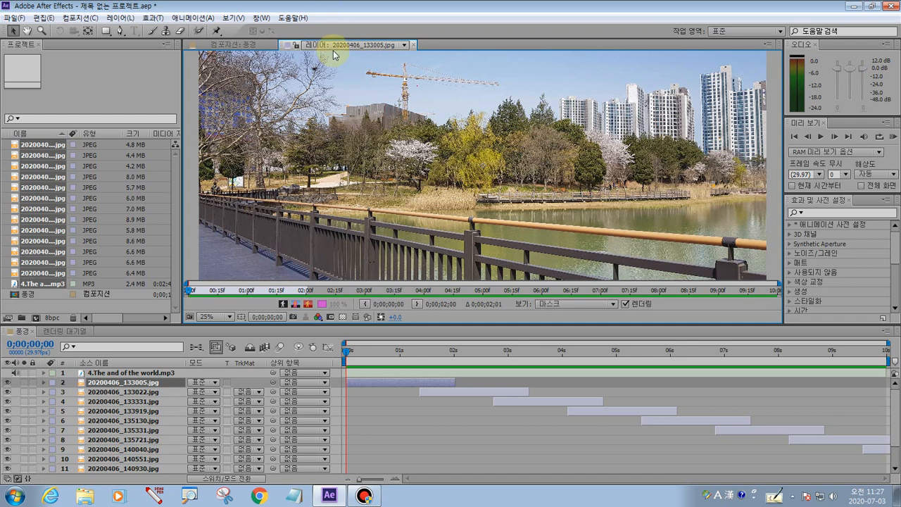
left_click(414, 46)
left_click(239, 46)
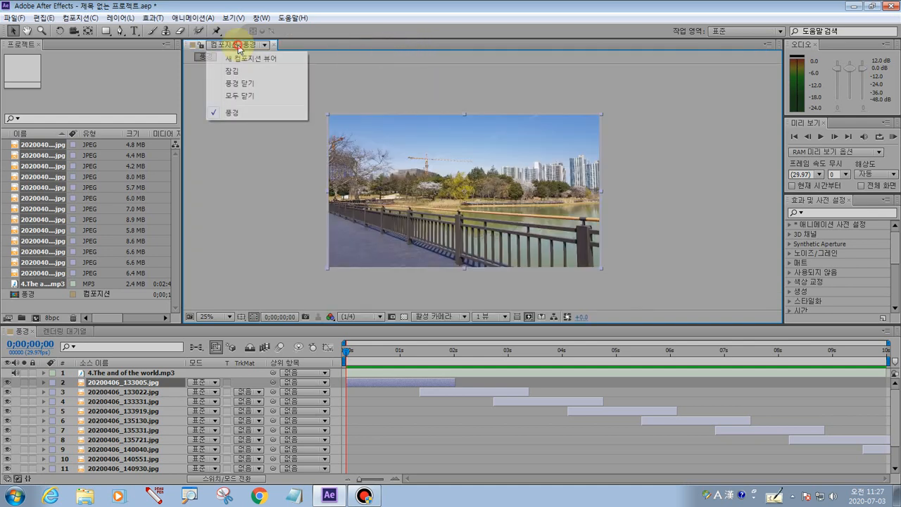
left_click(248, 148)
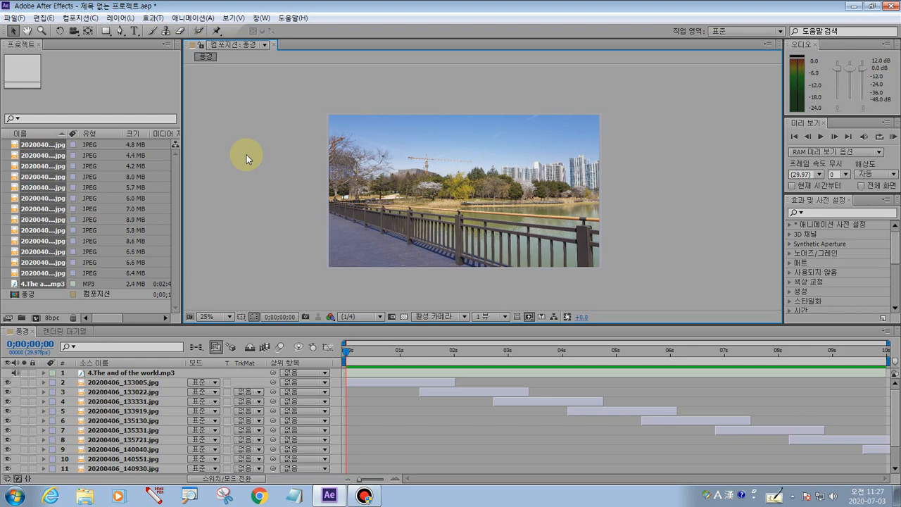
Add the 풍경 composition to the render queue and set its output module format to H.264
left_click(78, 18)
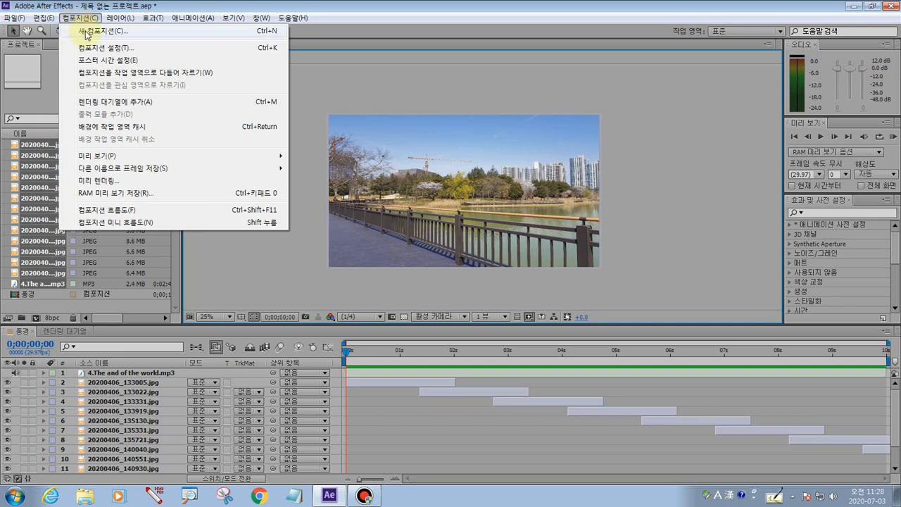
left_click(117, 102)
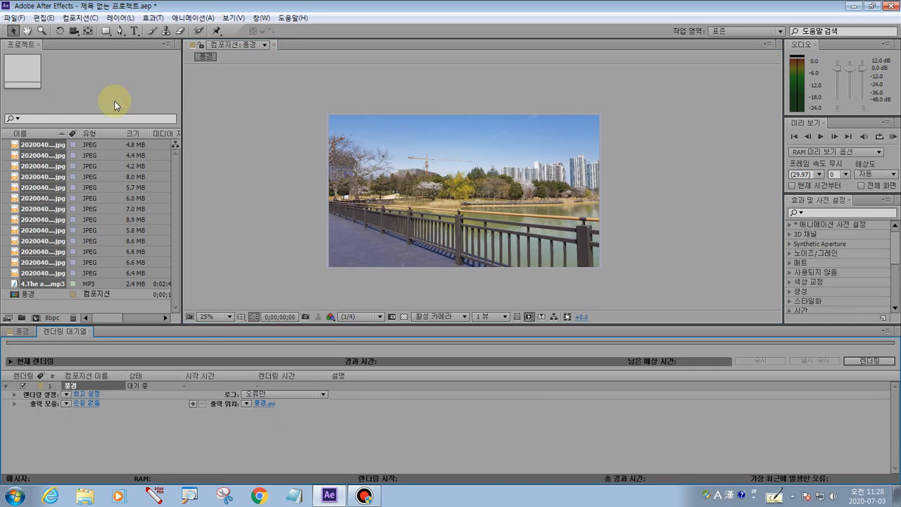
left_click(81, 403)
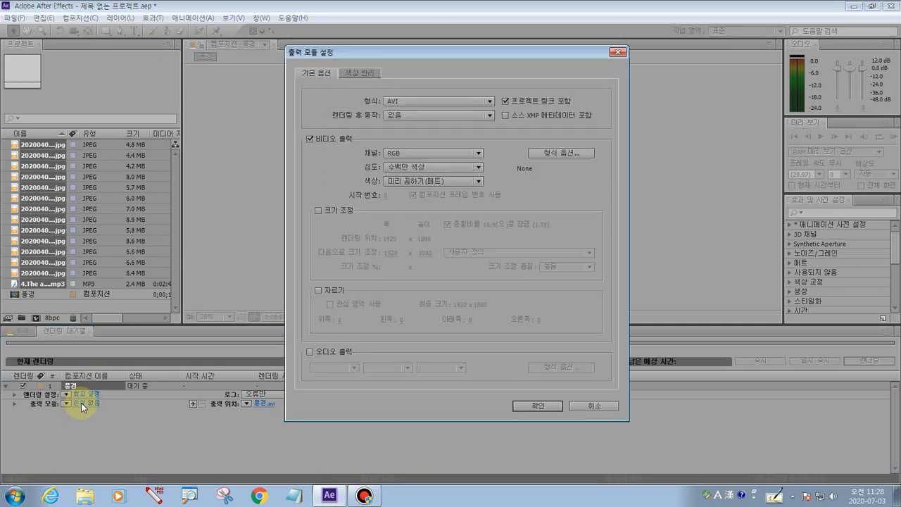
left_click(395, 101)
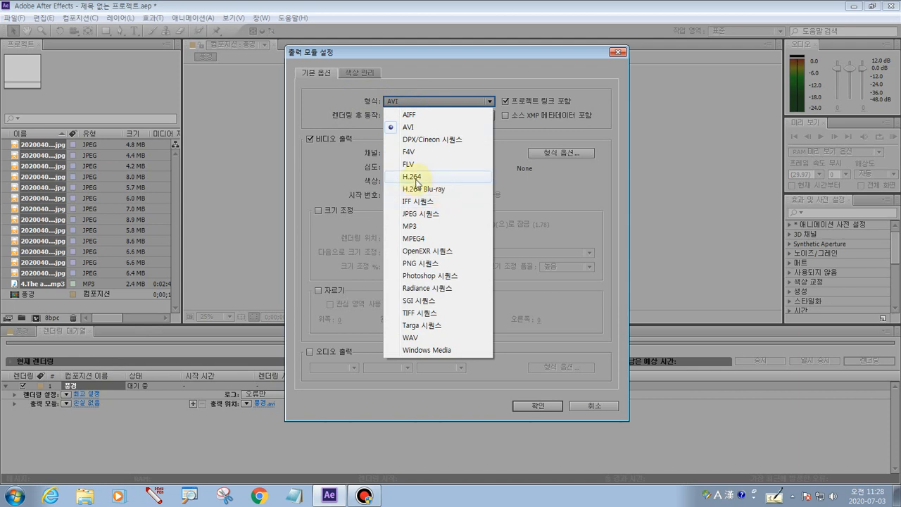
left_click(417, 178)
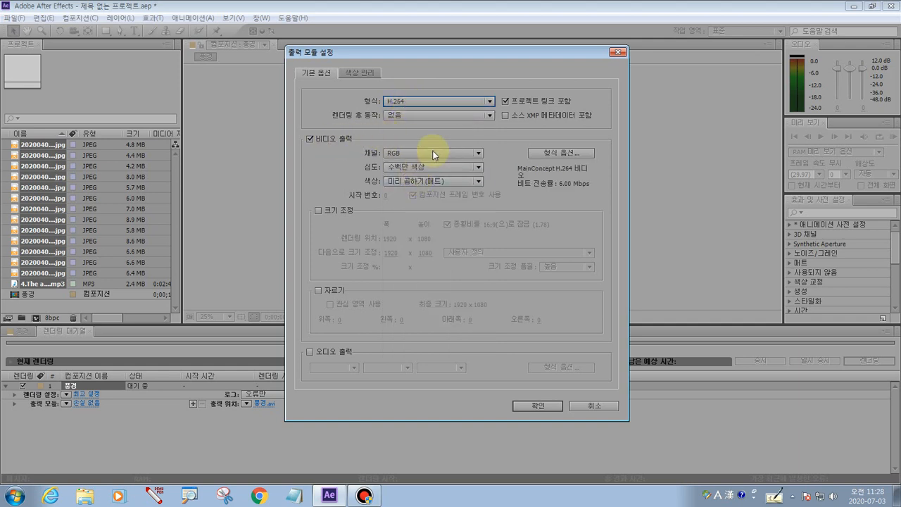
Accept the H.264 video options unchanged and enable audio output in the output module settings
left_click(590, 153)
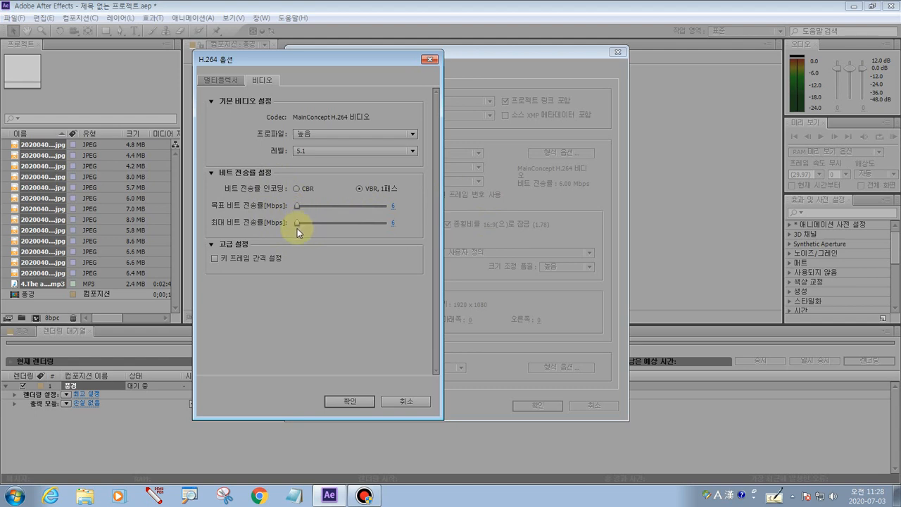
left_click(336, 398)
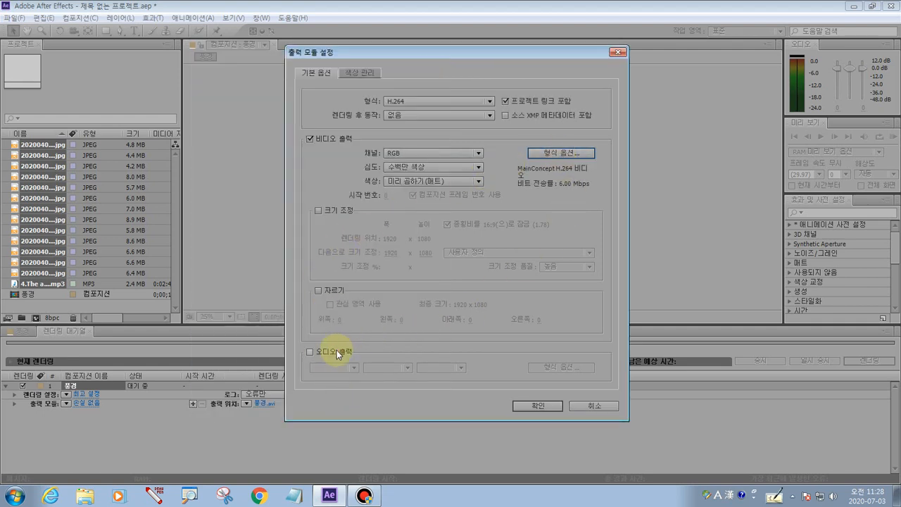
left_click(330, 351)
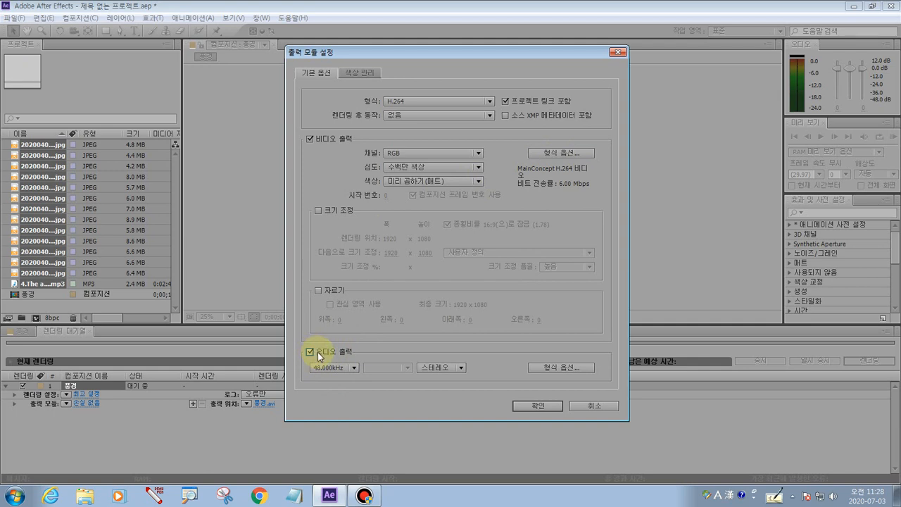
left_click(153, 496)
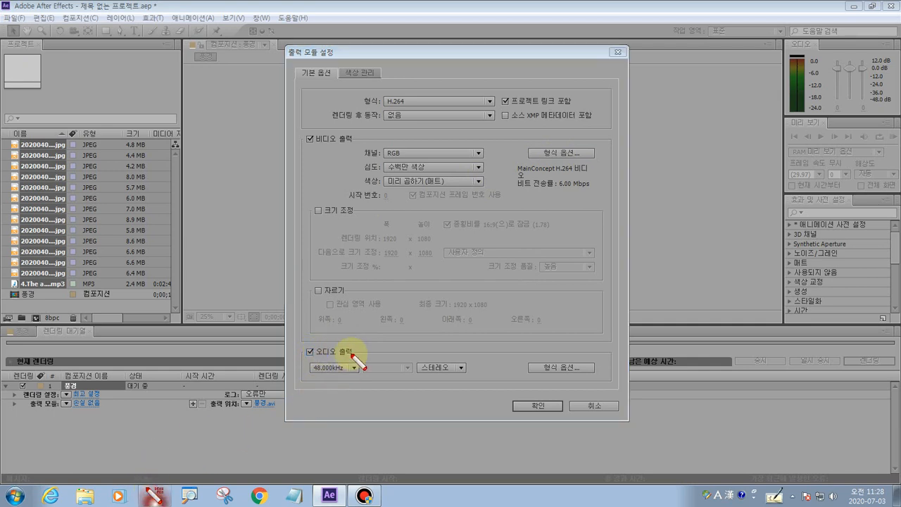
mouse_move(346, 347)
left_mouse_down()
mouse_move(348, 368)
mouse_move(304, 363)
mouse_move(297, 347)
mouse_move(358, 345)
left_mouse_up()
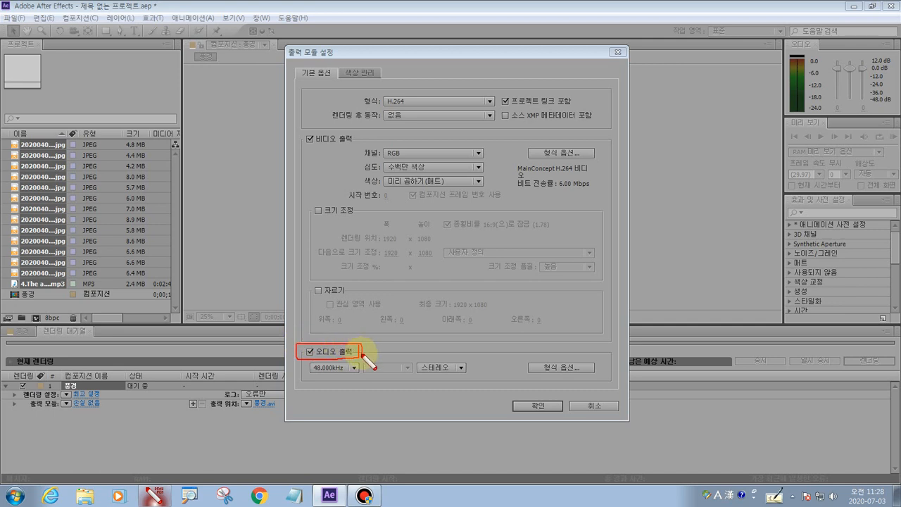
left_click_drag(304, 372, 353, 378)
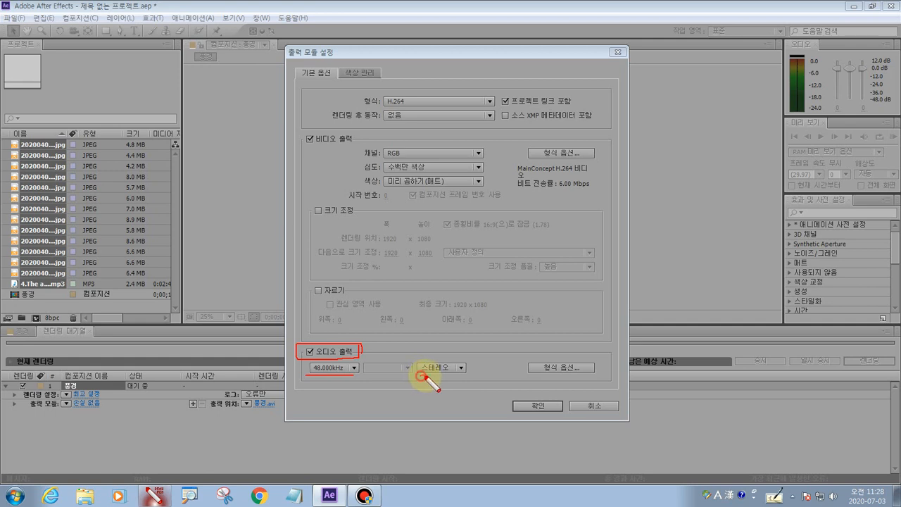
left_click_drag(421, 374, 459, 376)
mouse_move(516, 401)
left_mouse_down()
mouse_move(558, 421)
mouse_move(561, 405)
mouse_move(503, 397)
left_mouse_up()
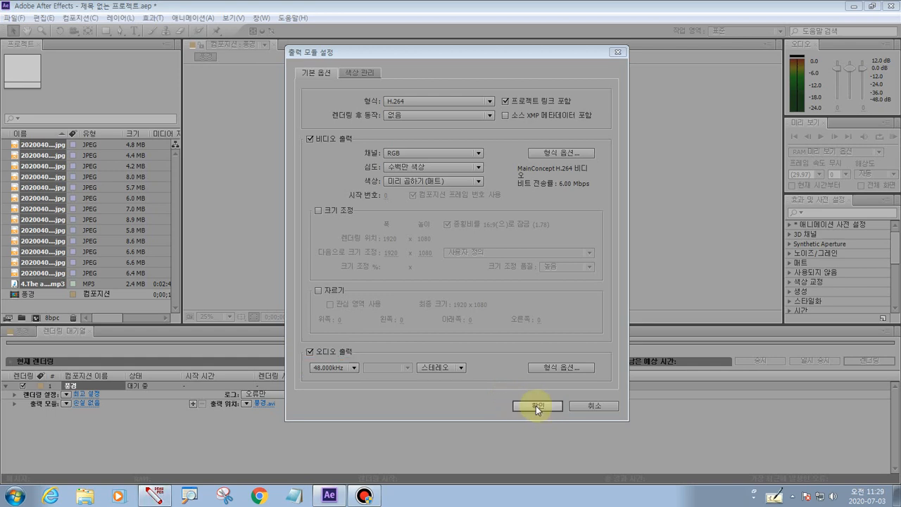
Accept the output module settings, set the output file to 풍경.mp4 in the sample folder on drive D:, and render the queue
left_click(535, 406)
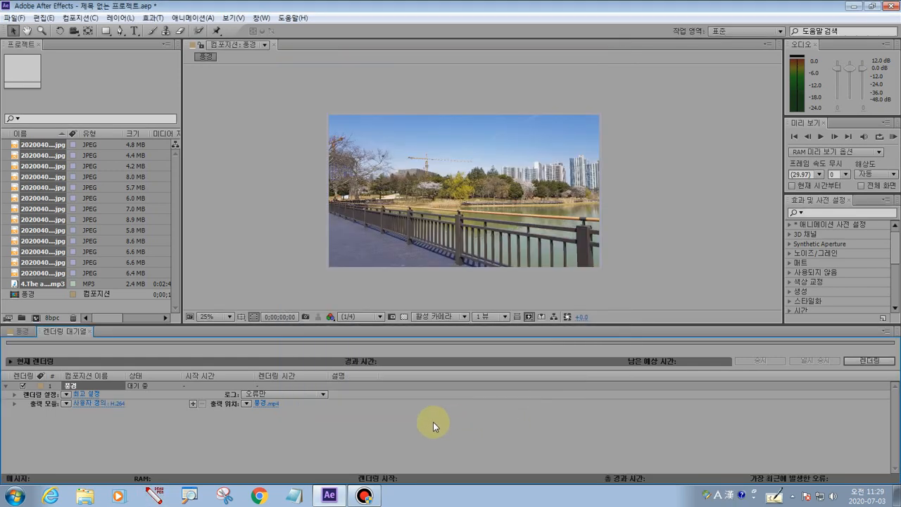
left_click(261, 403)
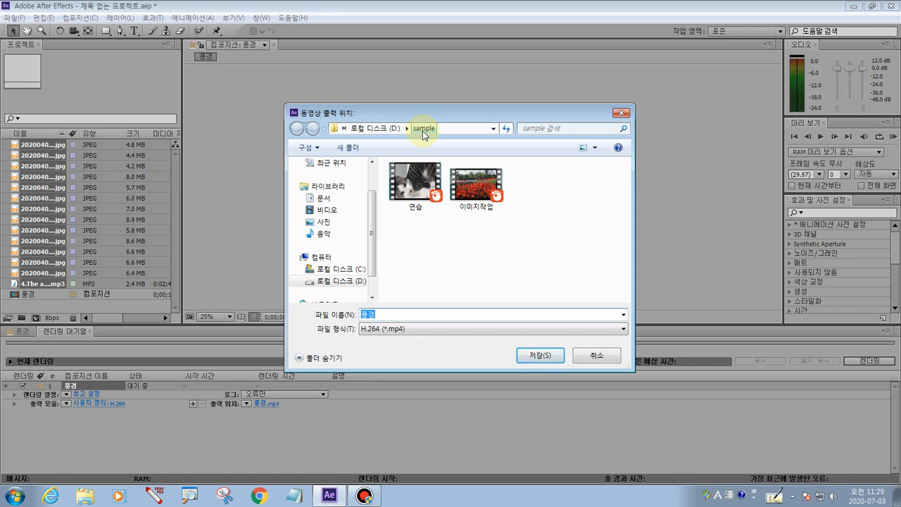
left_click(445, 247)
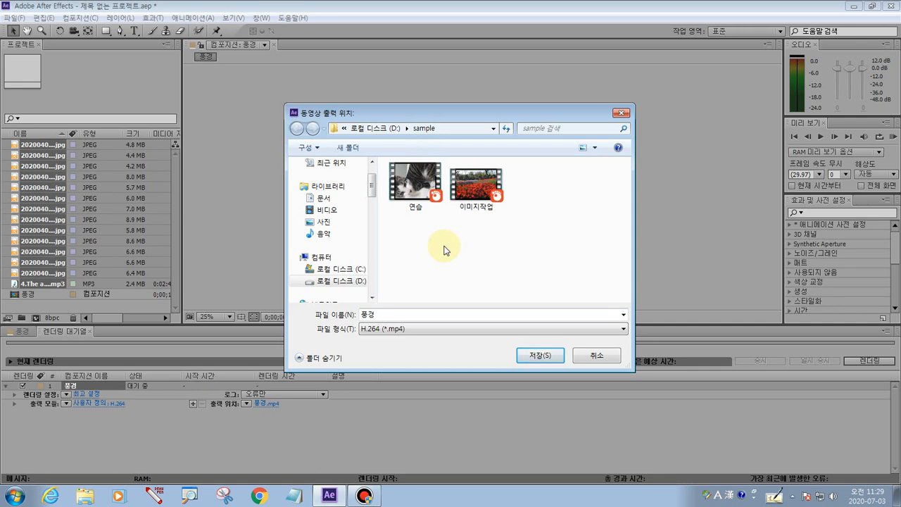
left_click(538, 356)
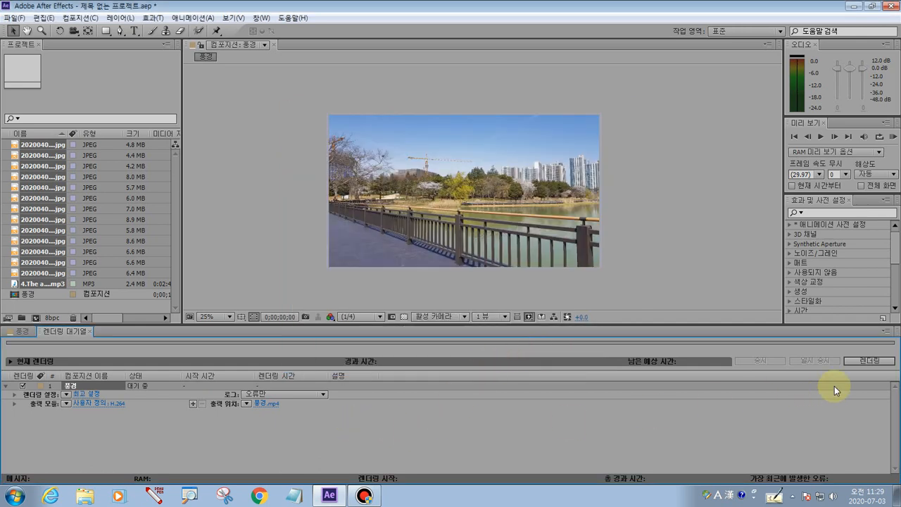
left_click(867, 360)
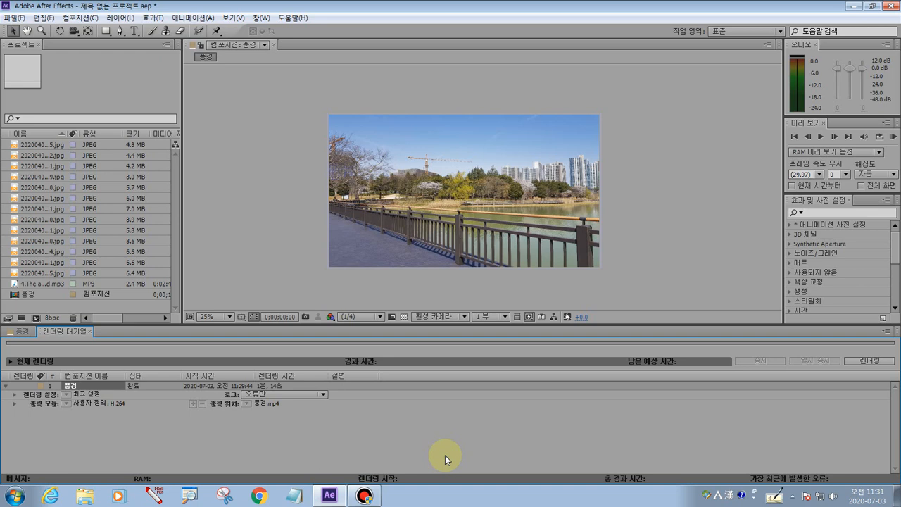
Switch to Windows Explorer, go to the sample folder on drive D:, and open the rendered 풍경 video
left_click(857, 5)
double_click(21, 83)
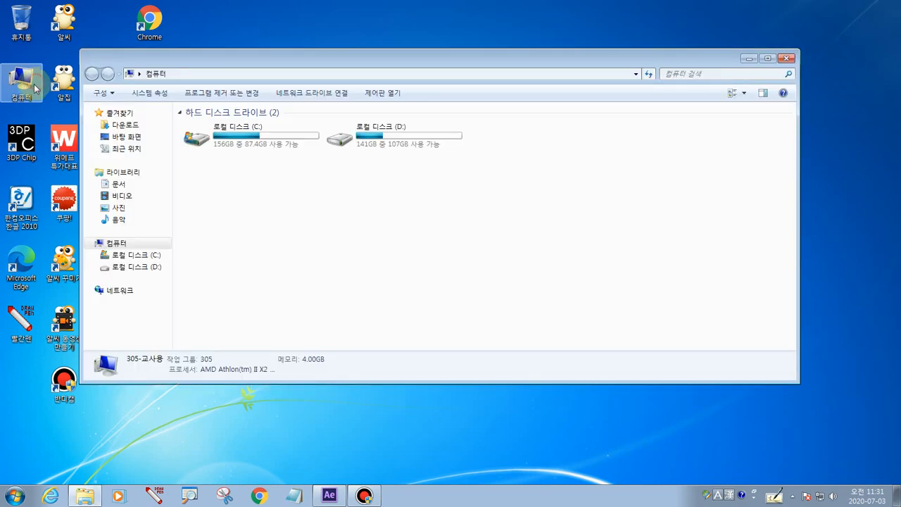
double_click(359, 130)
double_click(204, 126)
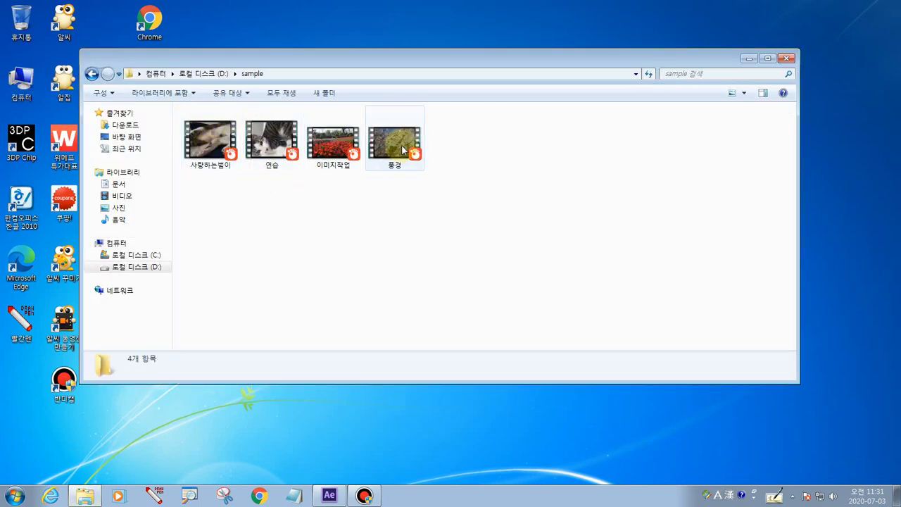
left_click(402, 148)
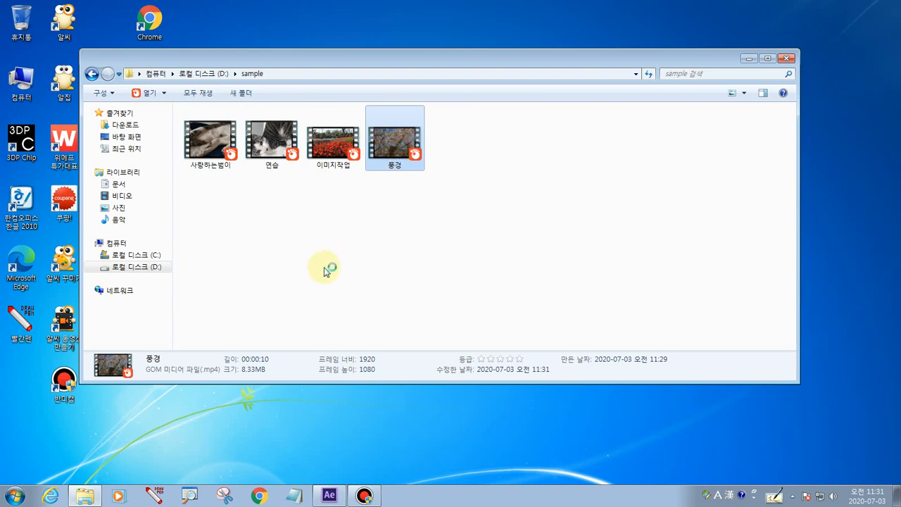